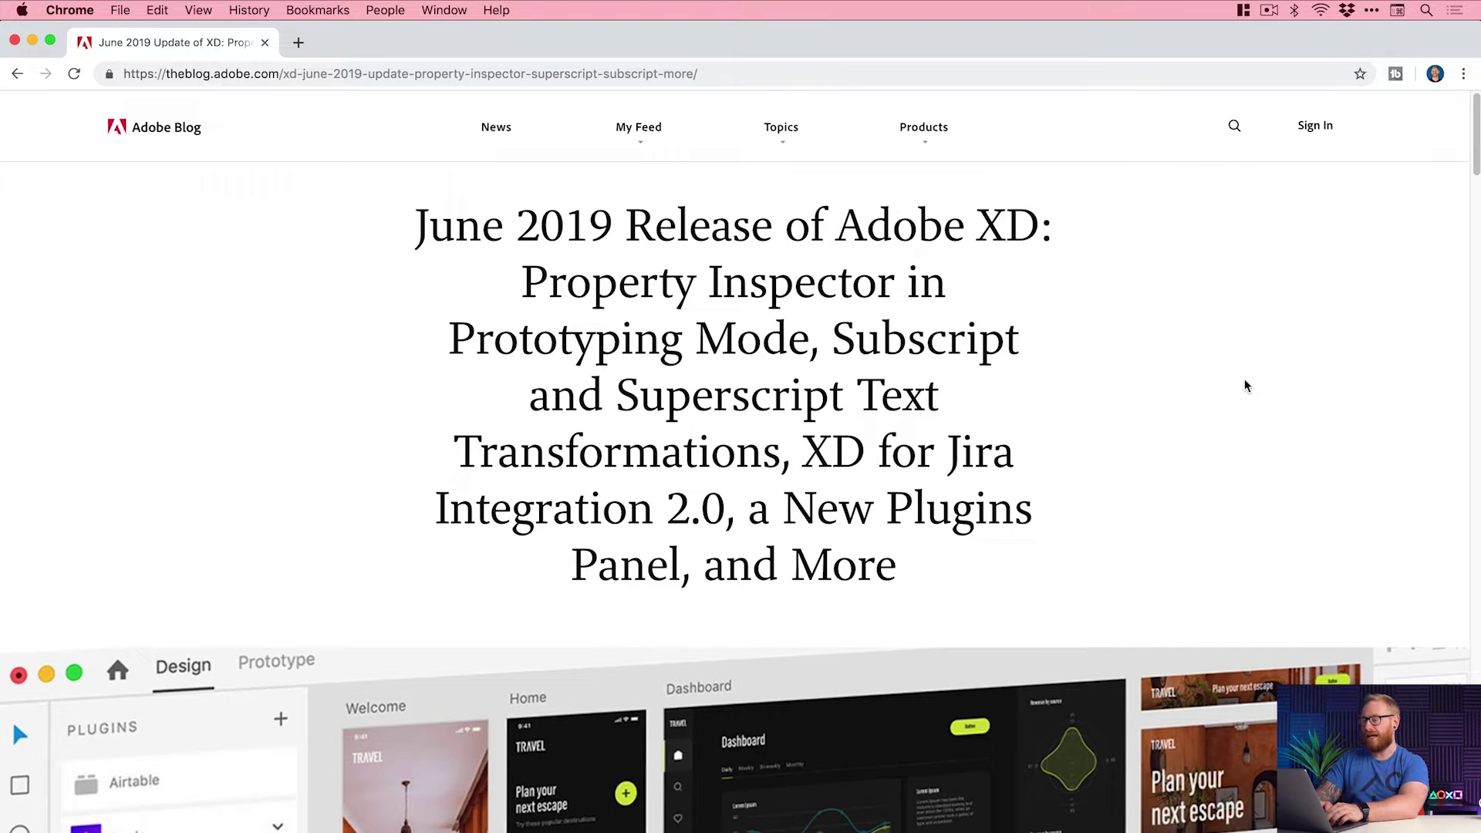
# Scroll the blog post down to the section on the Properties Inspector in Prototype mode.
pyautogui.scroll(-15, 1244, 381)
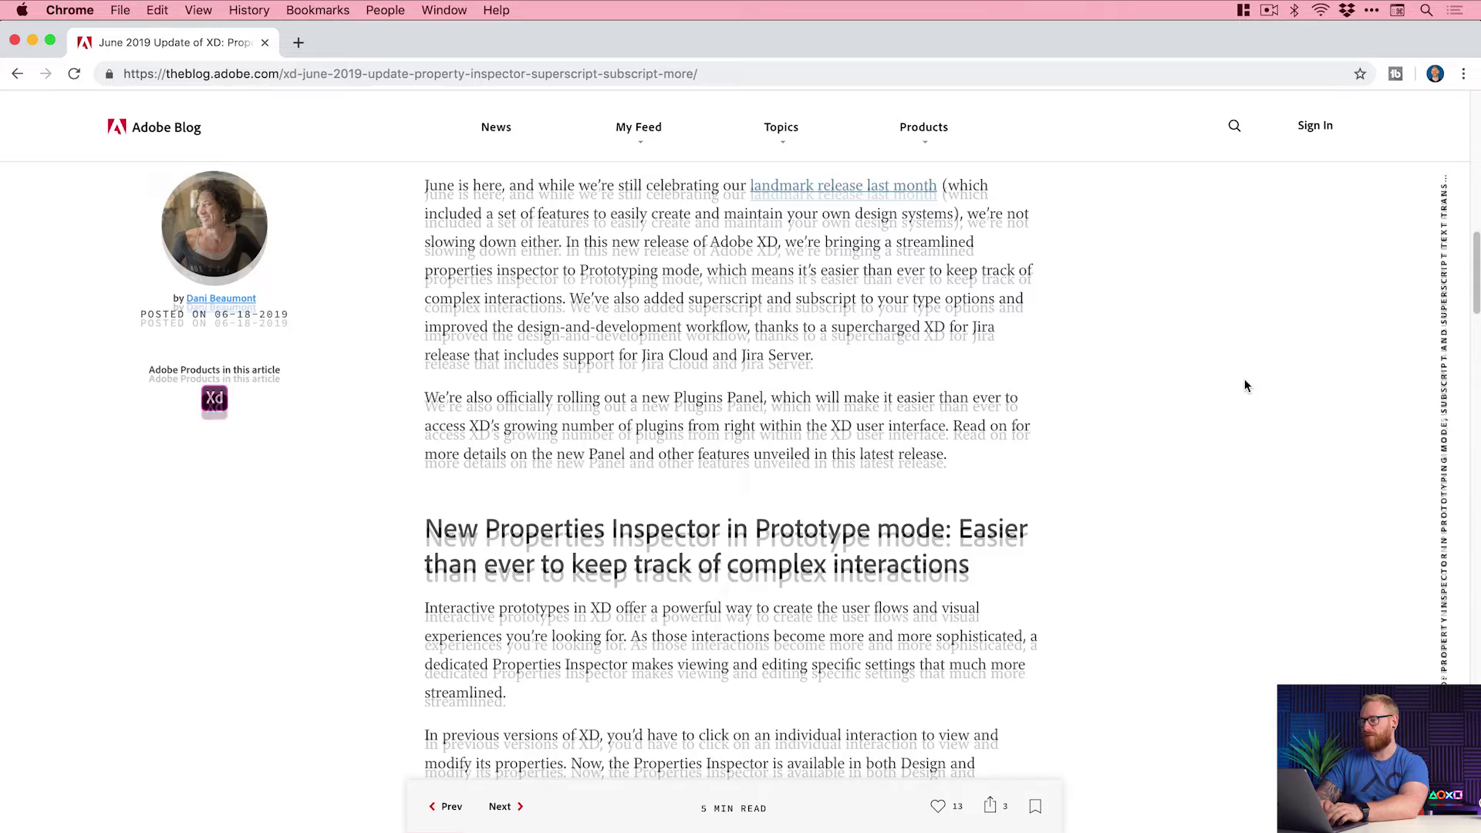
pyautogui.scroll(-4, 1244, 384)
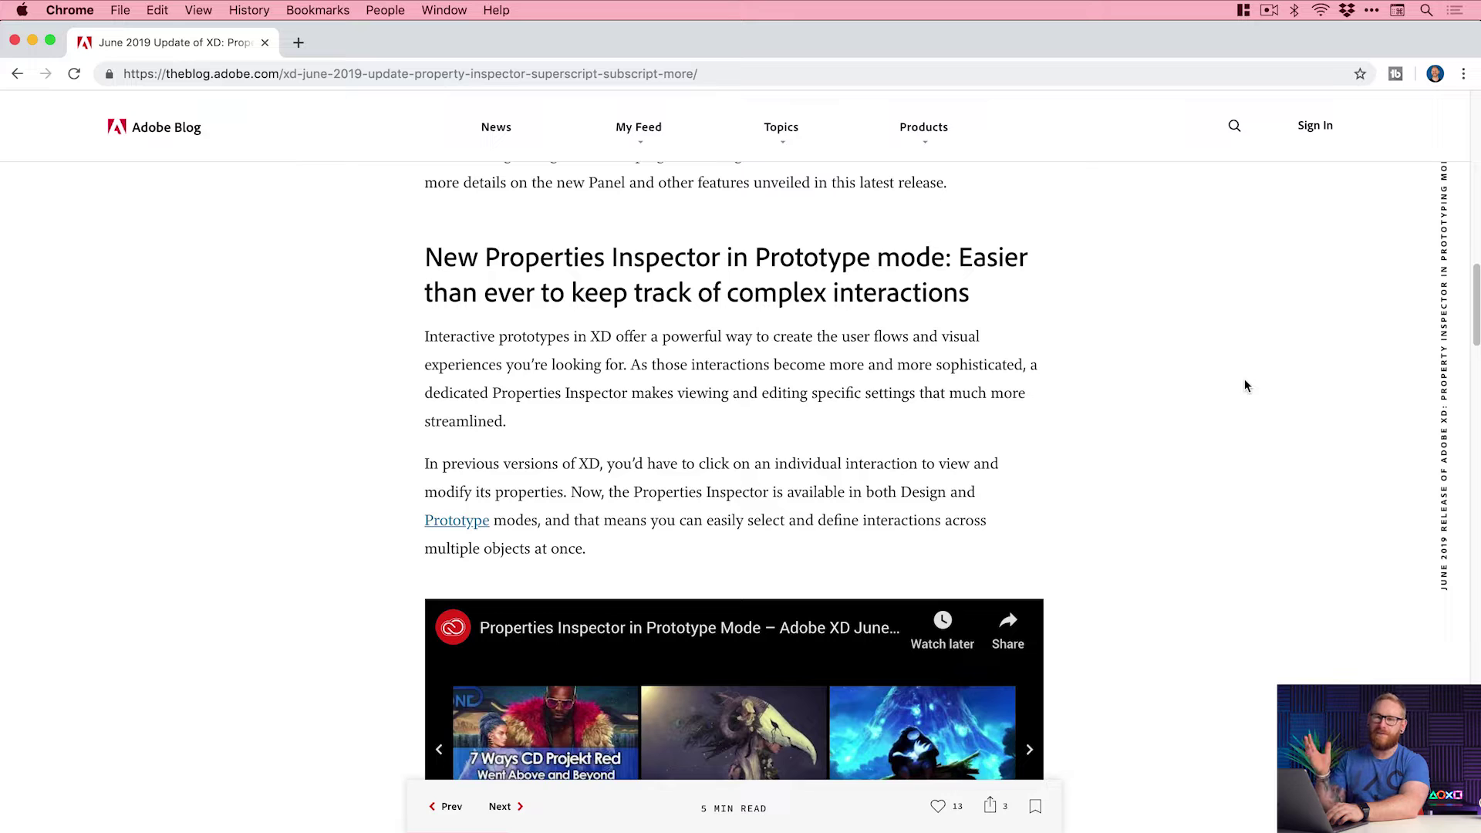
# In XD, add tap links from the light team group to testmonials_teams_1_dark and from the dark group to testmonials_teams_2_dark.
pyautogui.press('super+Tab')
pyautogui.press('super+Tab')
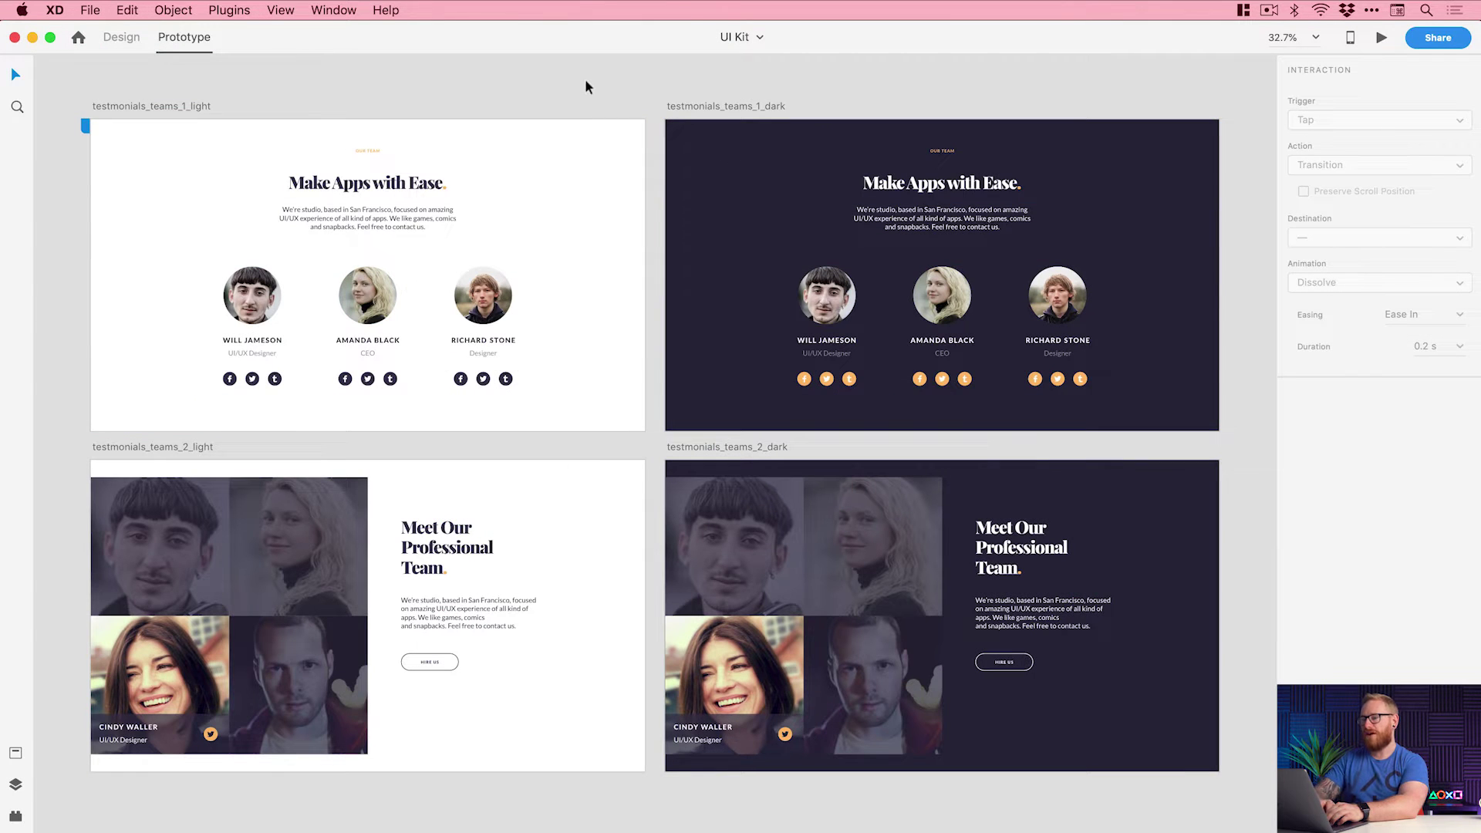
pyautogui.click(505, 312)
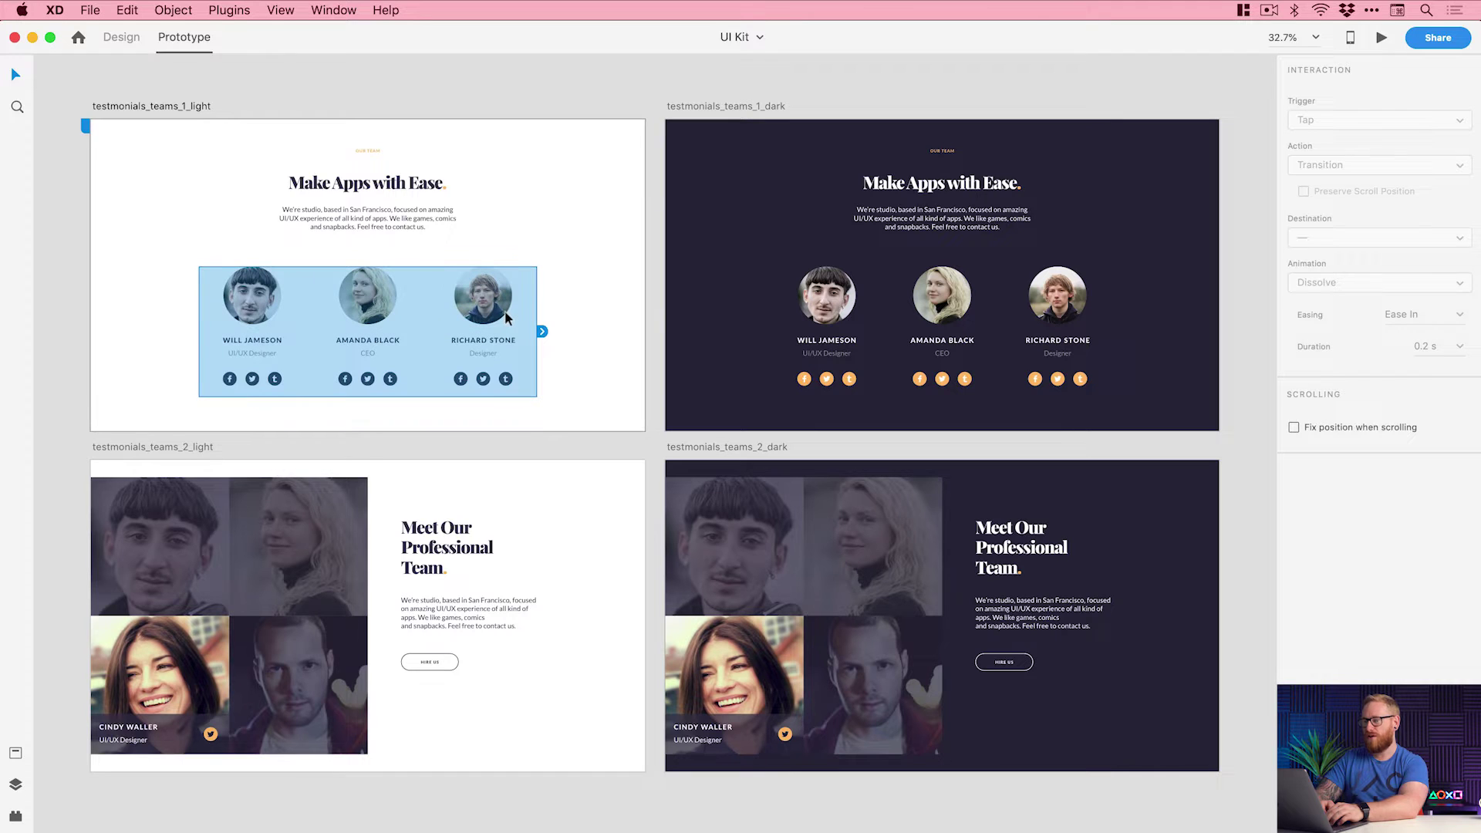
pyautogui.moveTo(541, 331); pyautogui.dragTo(747, 278)
pyautogui.click(823, 301)
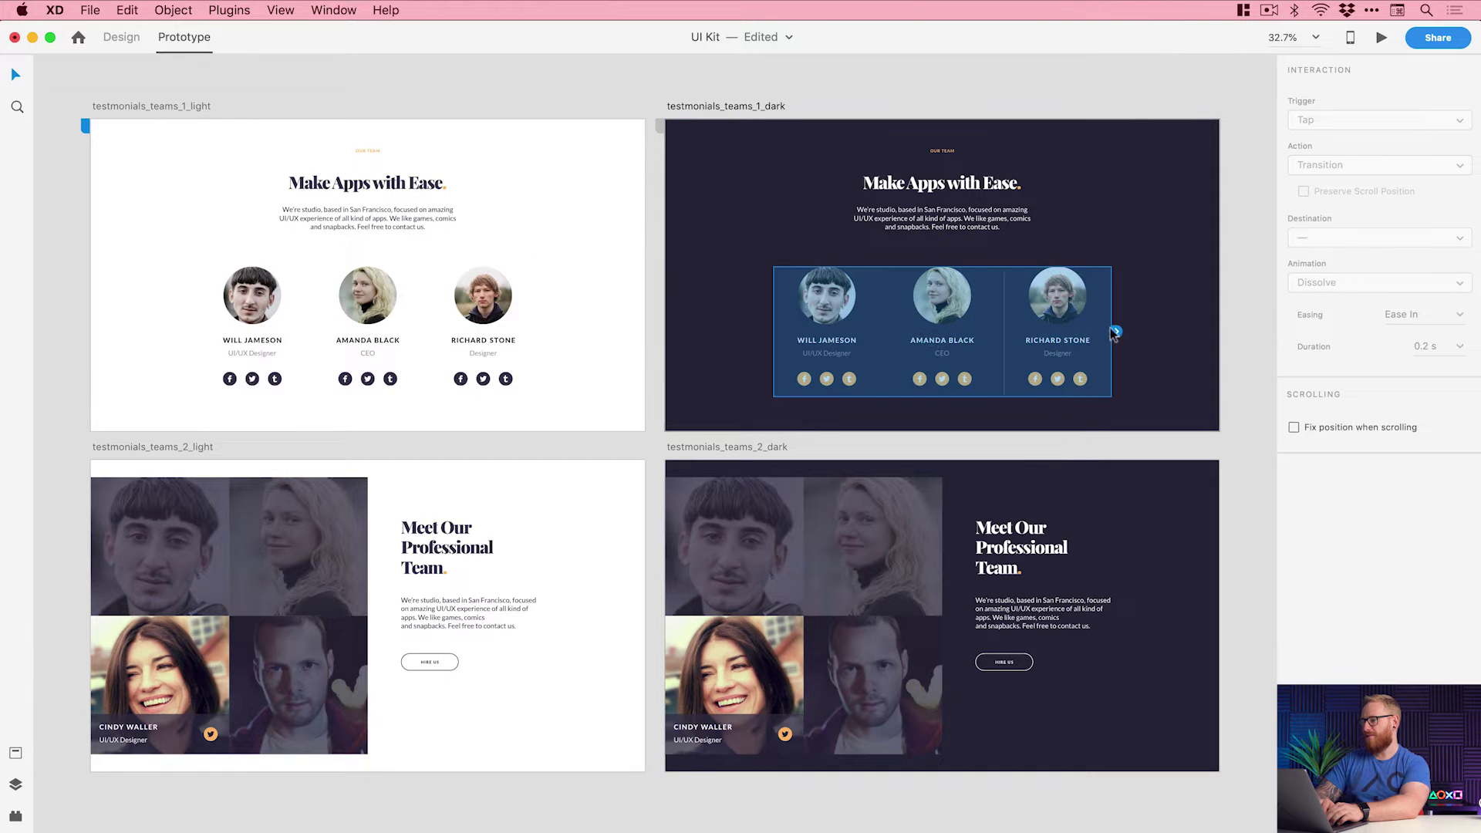
pyautogui.moveTo(1116, 333); pyautogui.dragTo(1135, 551)
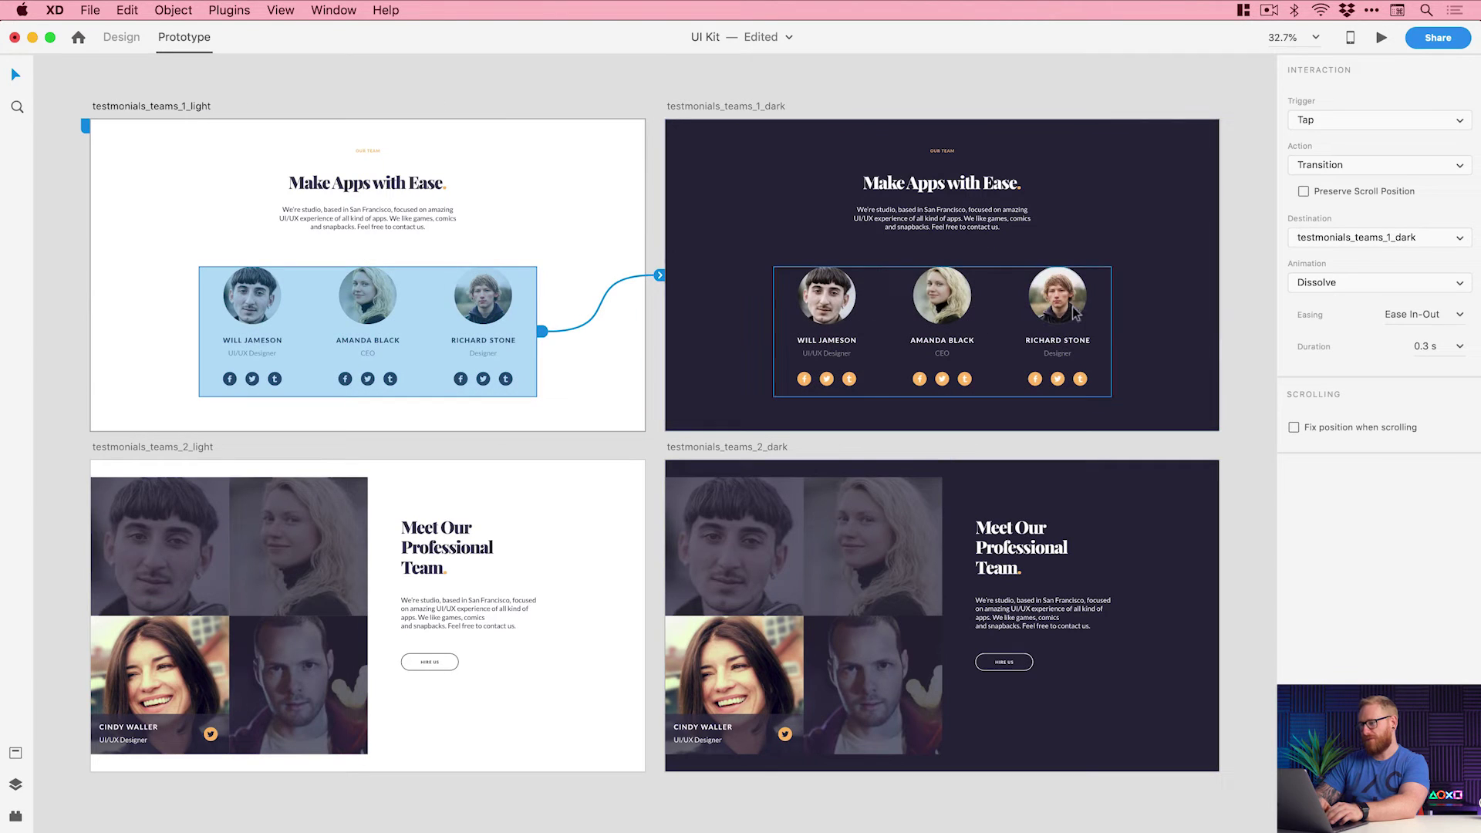
# Select both team-group interactions together and set their easing to Wind Up.
pyautogui.click(1066, 309)
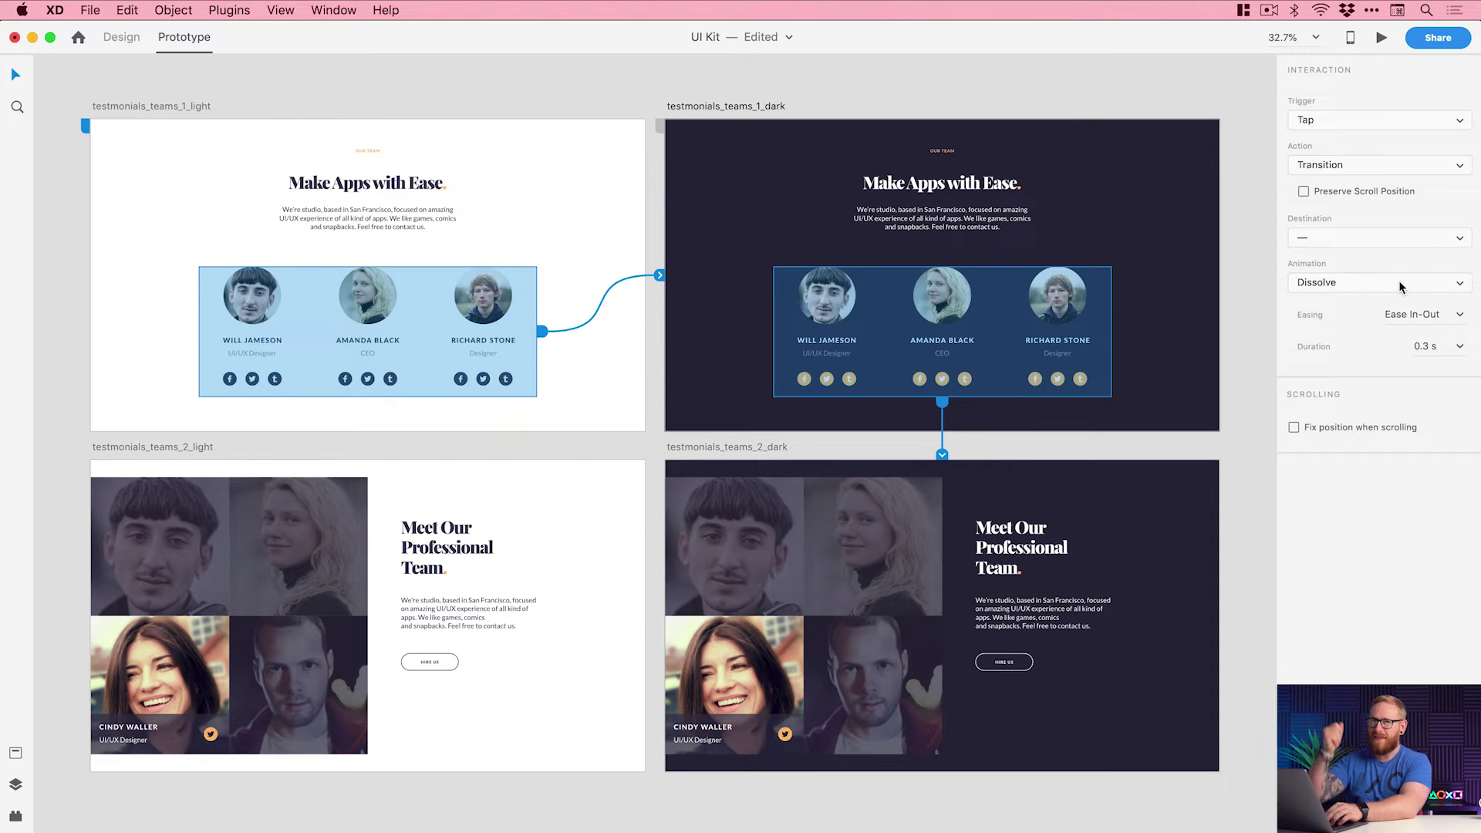
pyautogui.click(1460, 316)
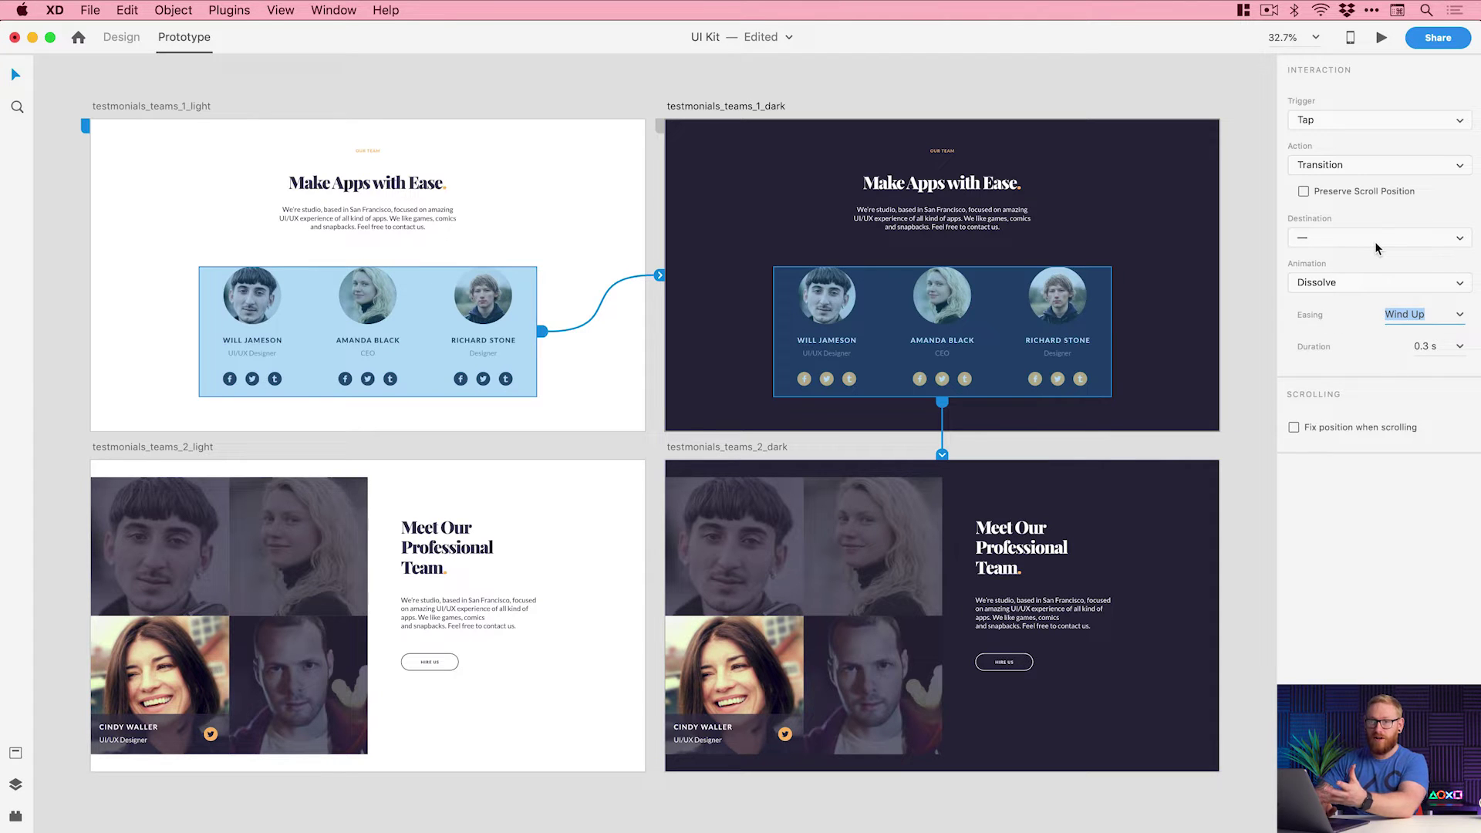
# Scroll Chrome to the superscript and subscript section, then minimize UI Kit to reveal the Tutorial document.
pyautogui.press('super+Tab')
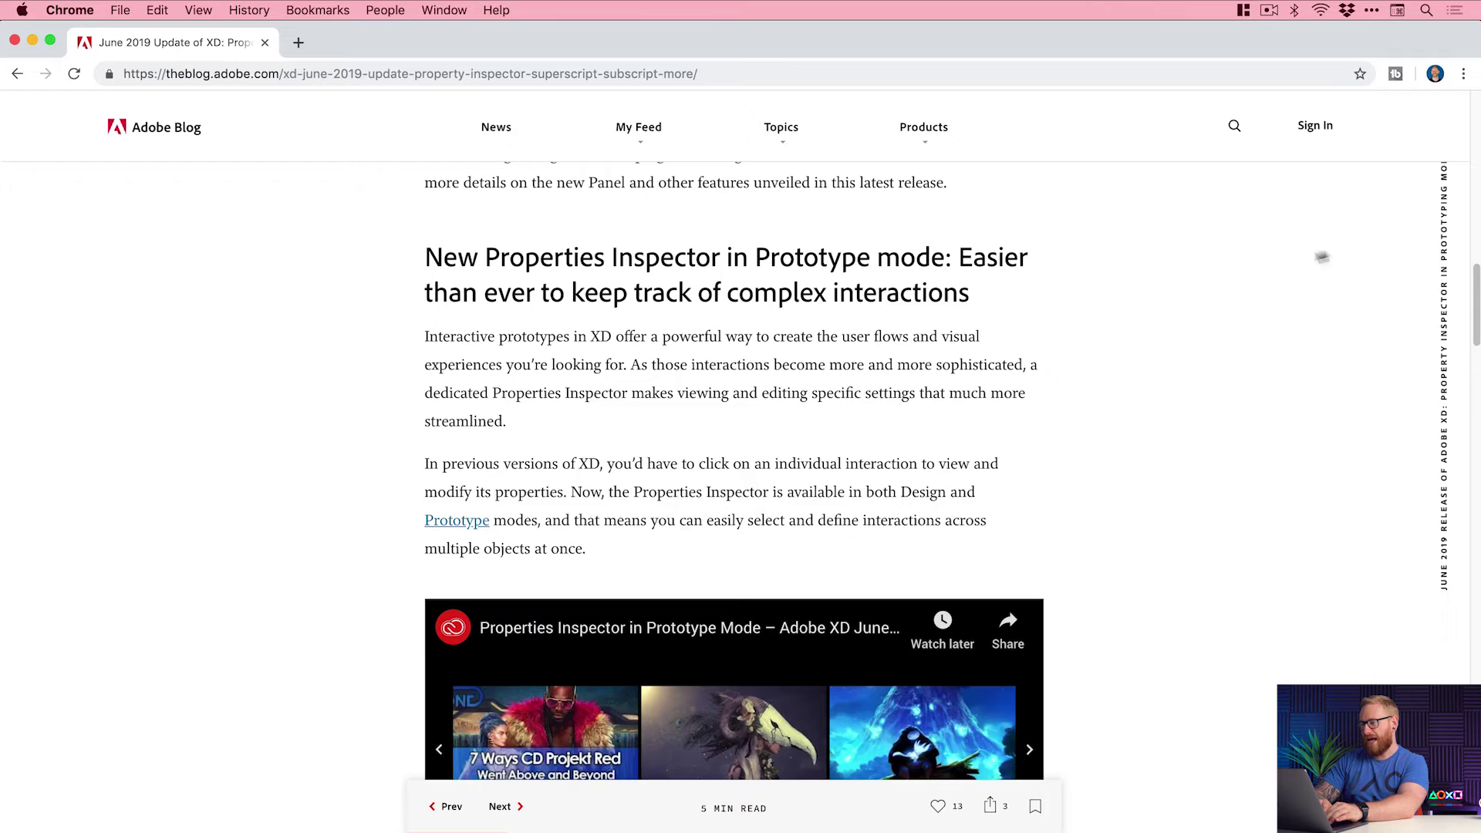
pyautogui.scroll(-6, 1195, 294)
pyautogui.scroll(-4, 1196, 300)
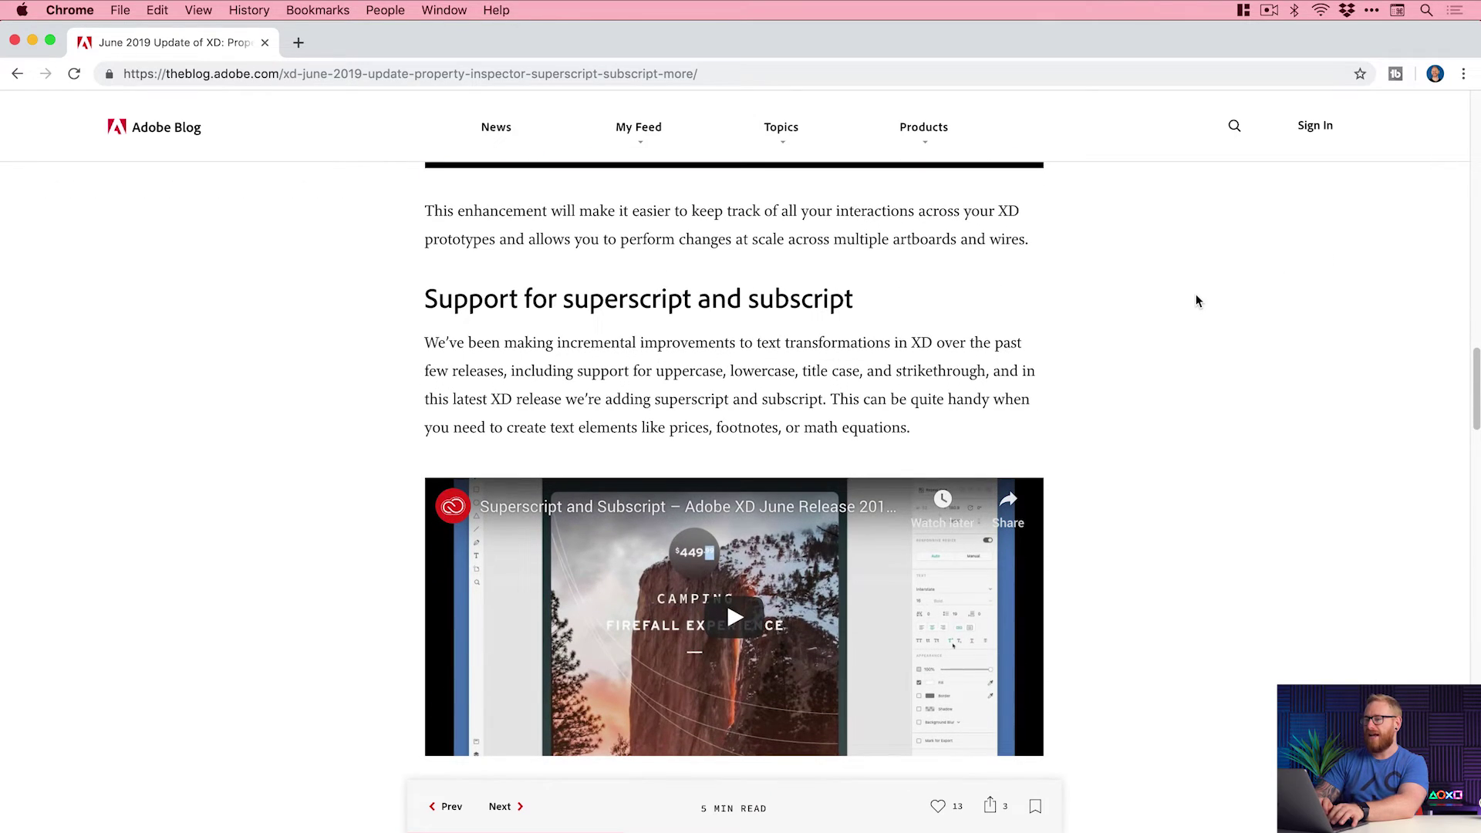
pyautogui.press('super+Tab')
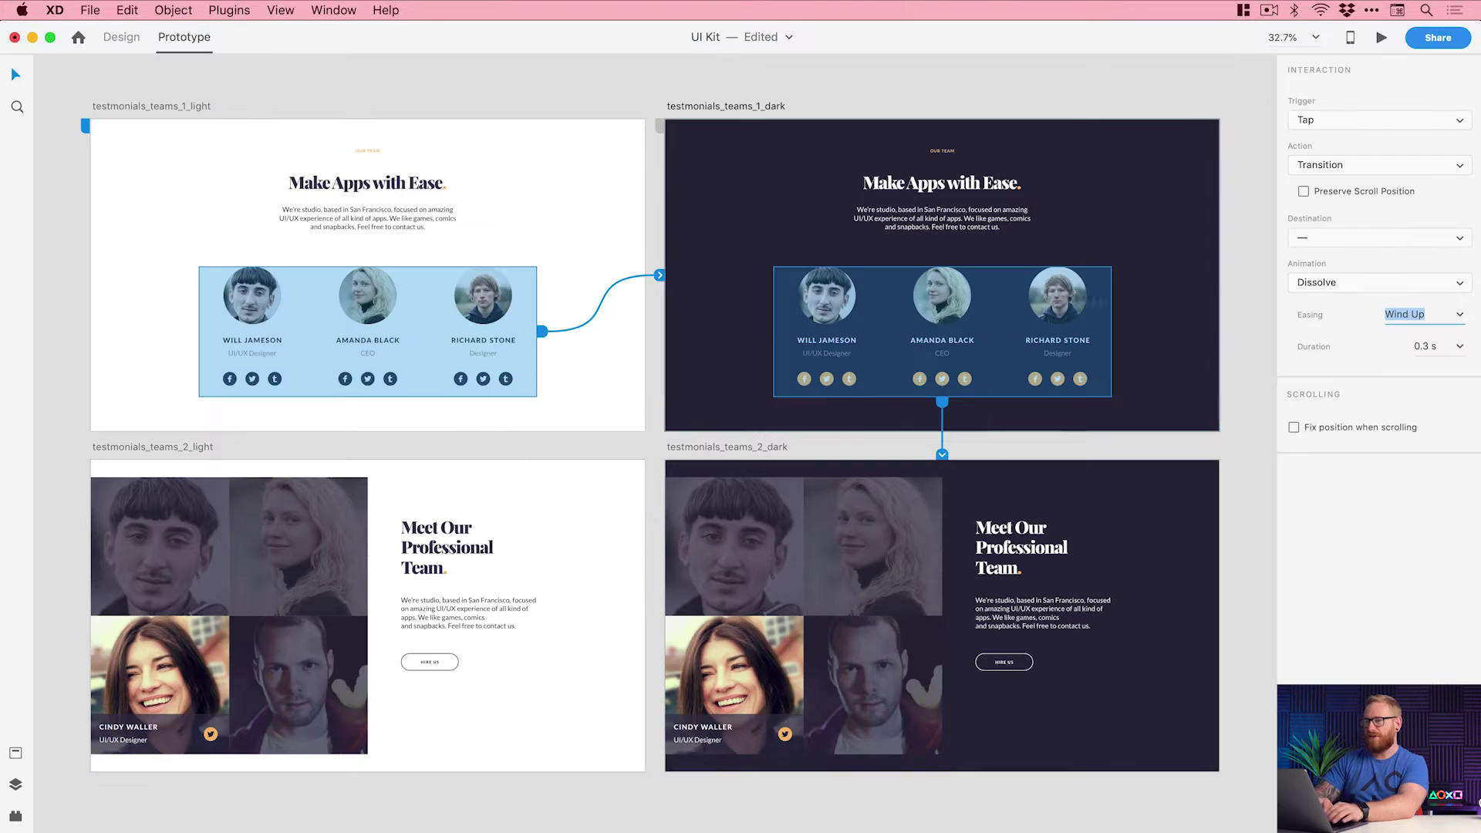
pyautogui.click(32, 38)
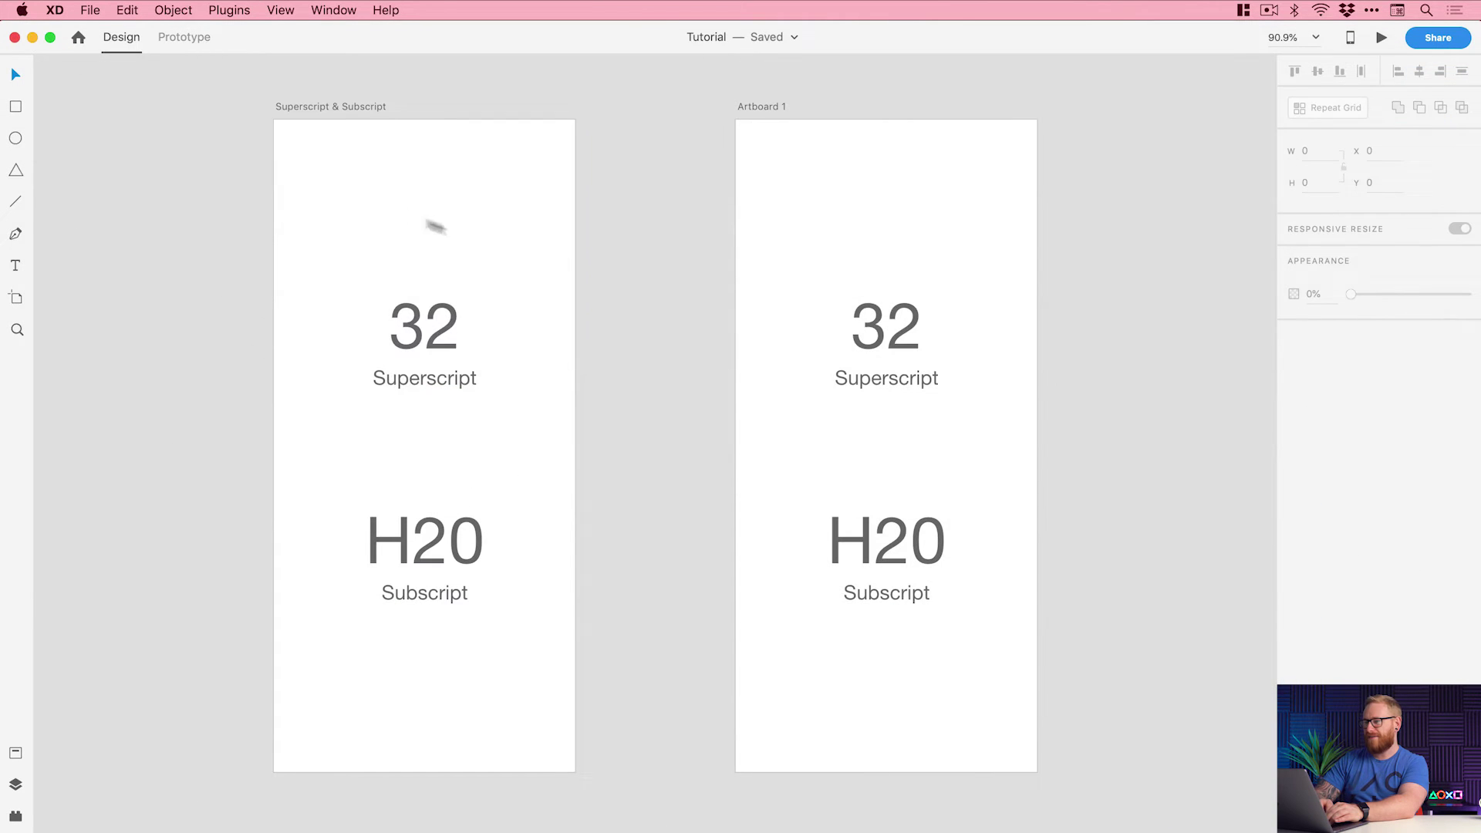
# Delete the duplicate Artboard 1 and make the 2 in 32 superscript so it reads 3².
pyautogui.click(768, 112)
pyautogui.press('Delete')
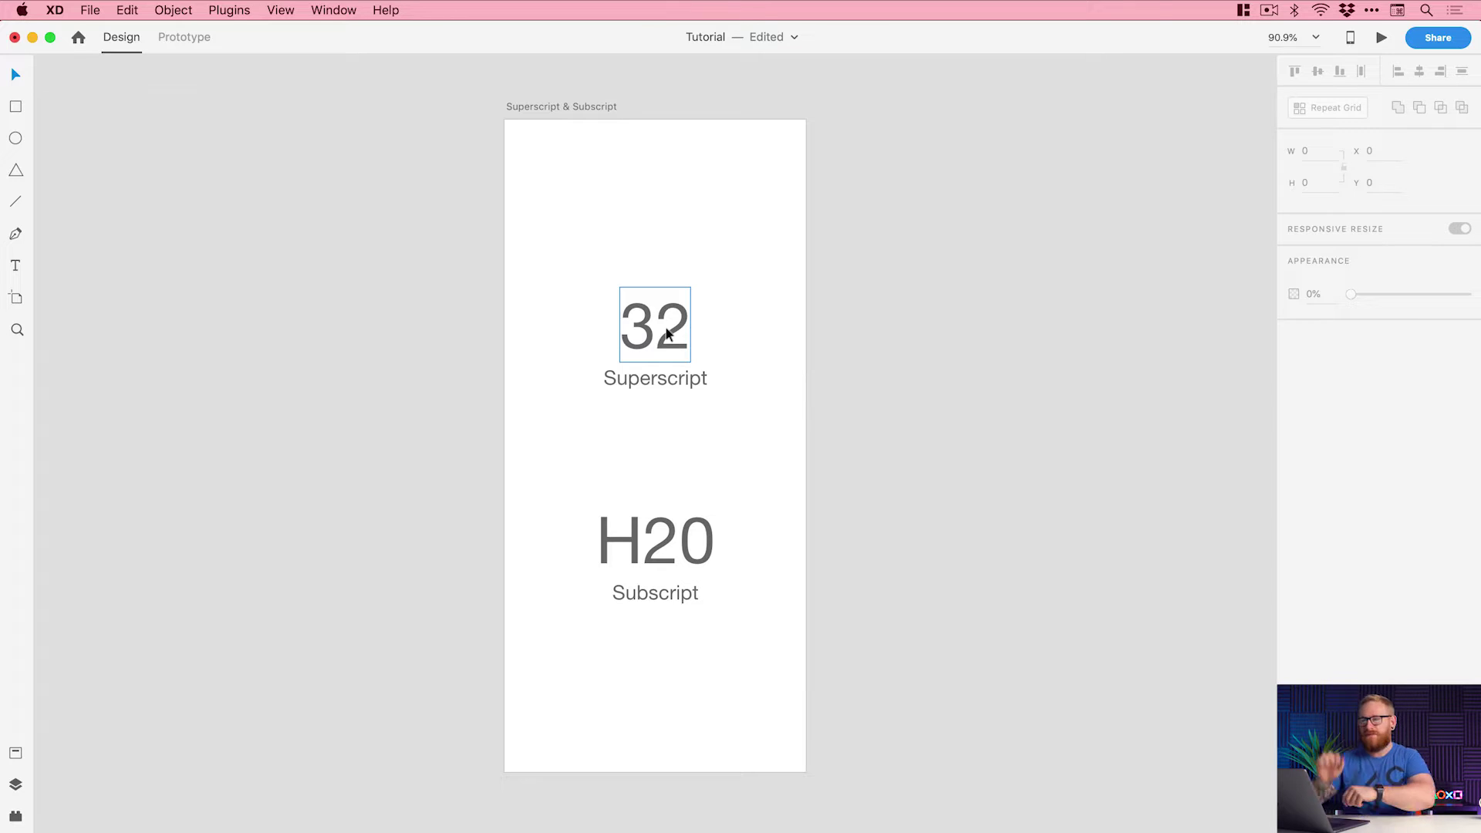
pyautogui.doubleClick(668, 333)
pyautogui.click(656, 326)
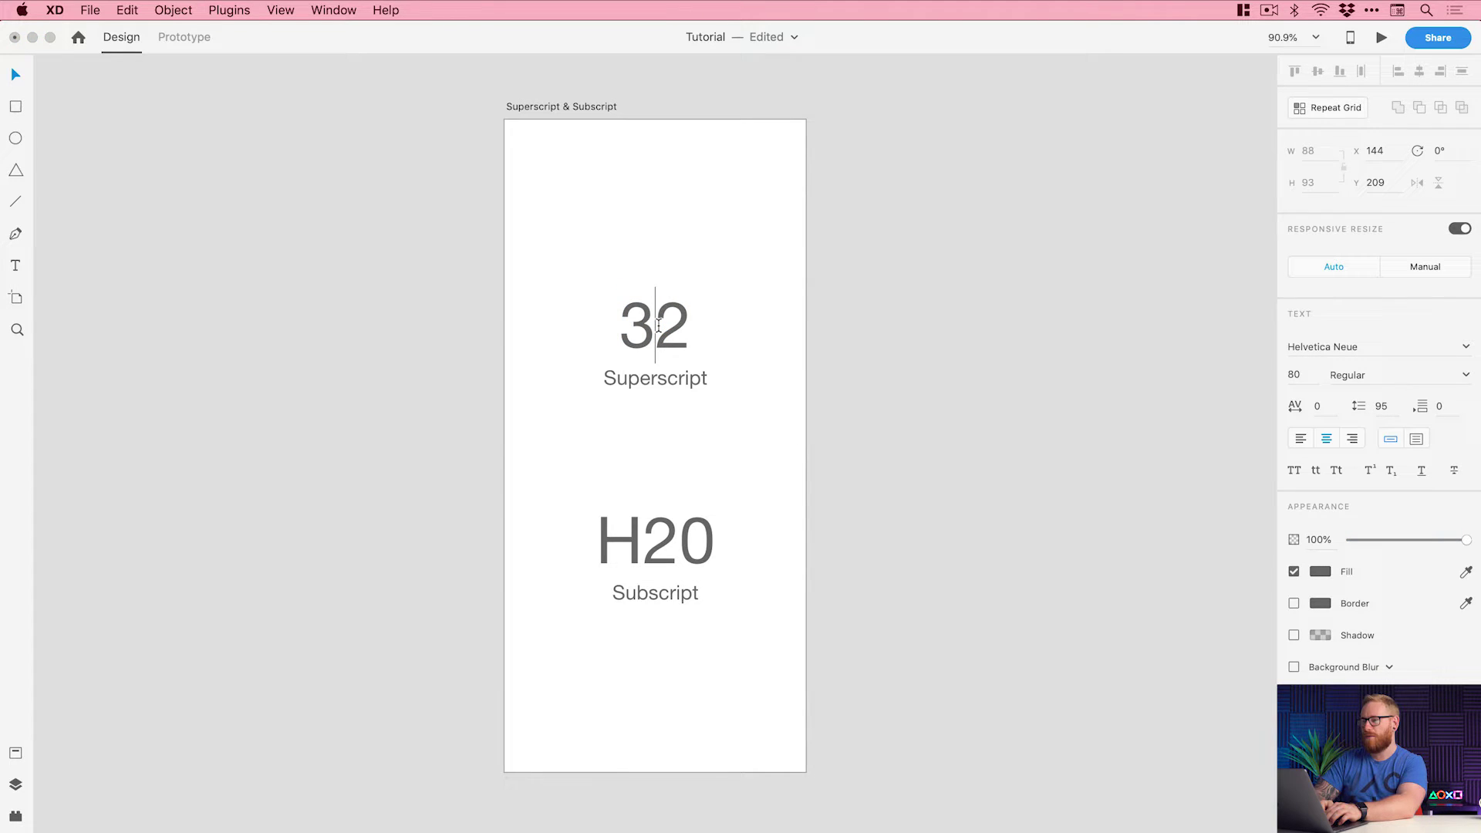
pyautogui.moveTo(658, 326); pyautogui.dragTo(703, 325)
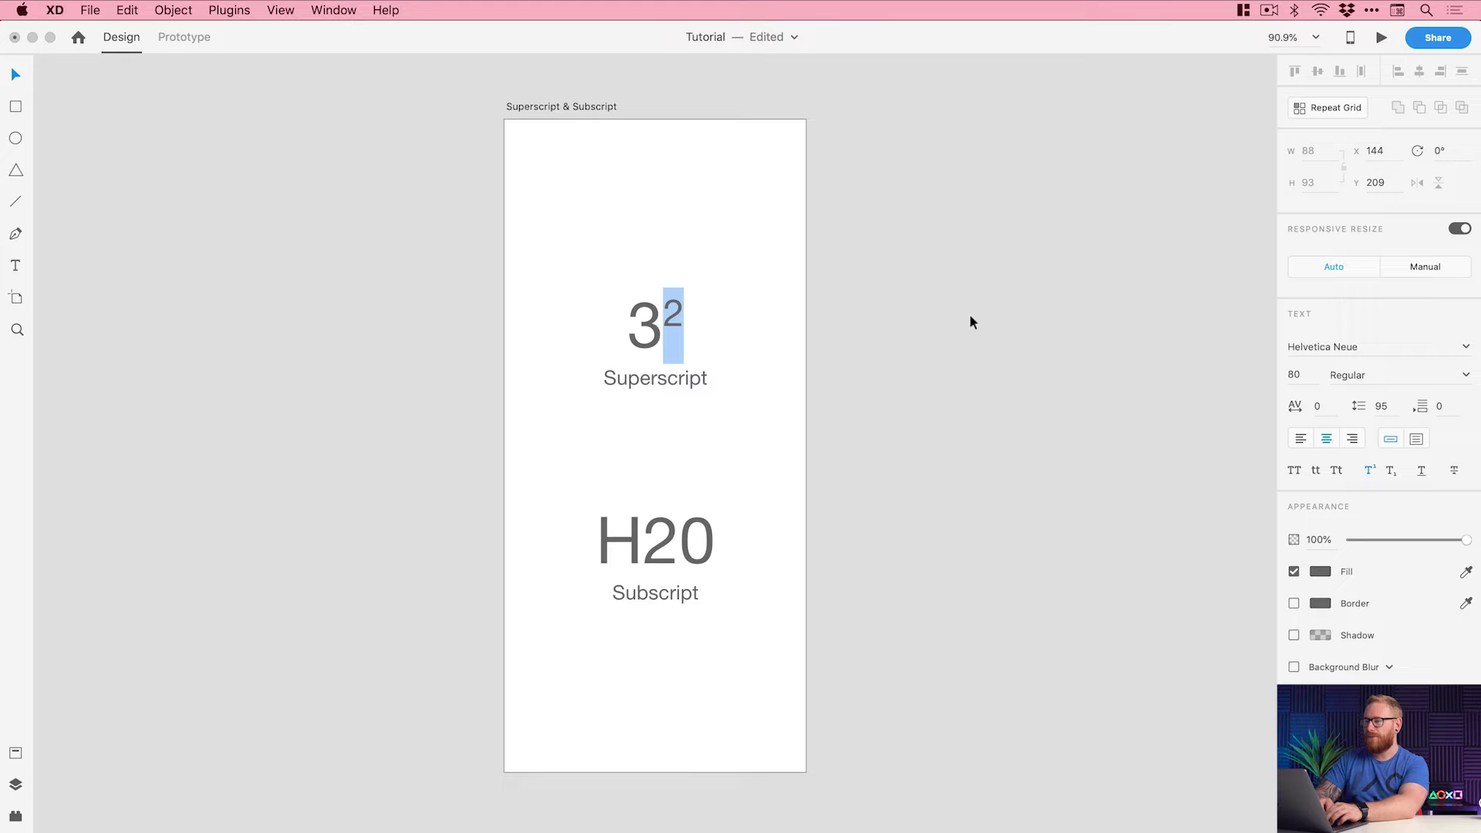
pyautogui.press('Escape')
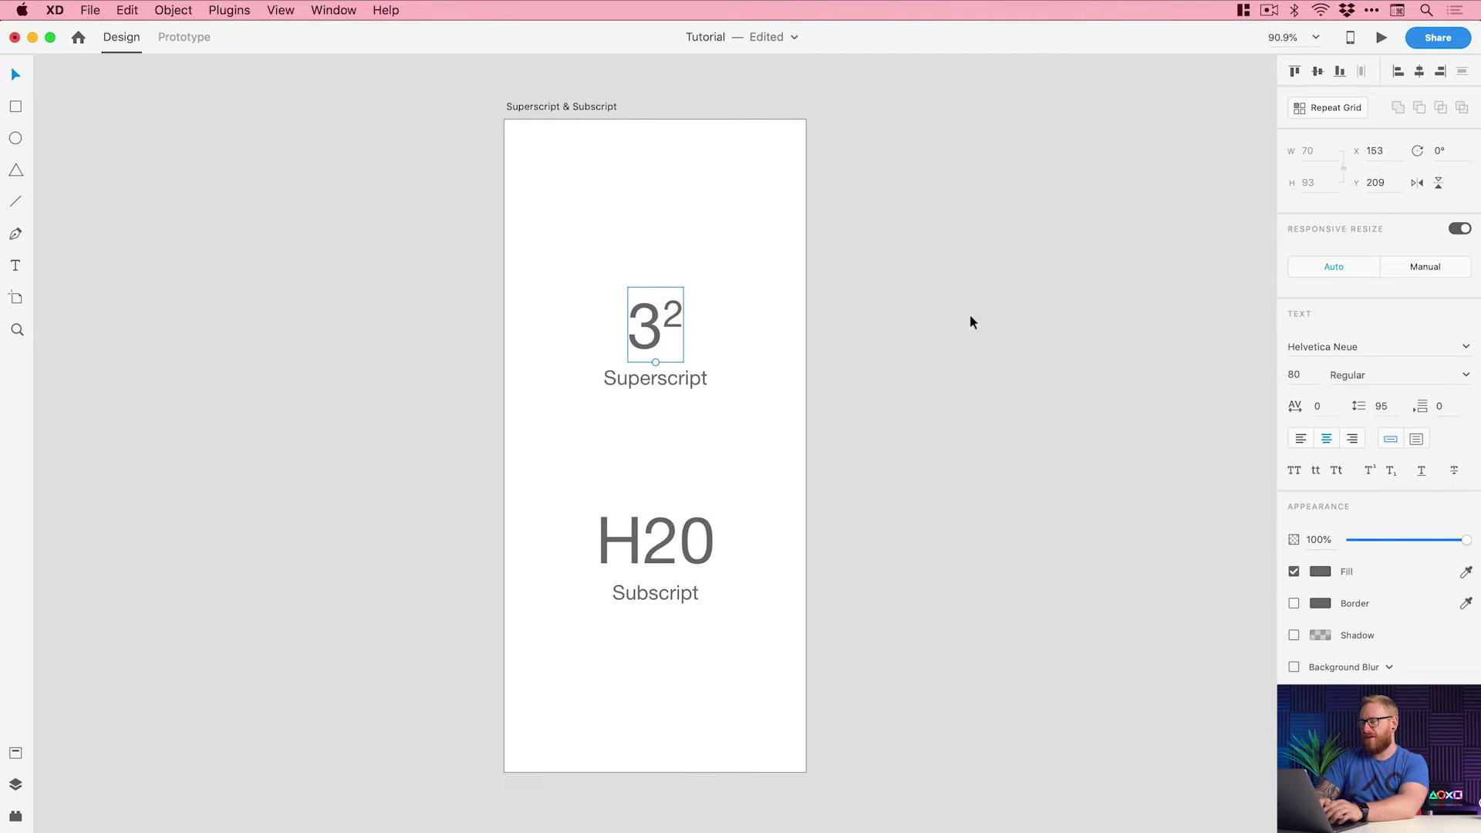
pyautogui.click(960, 315)
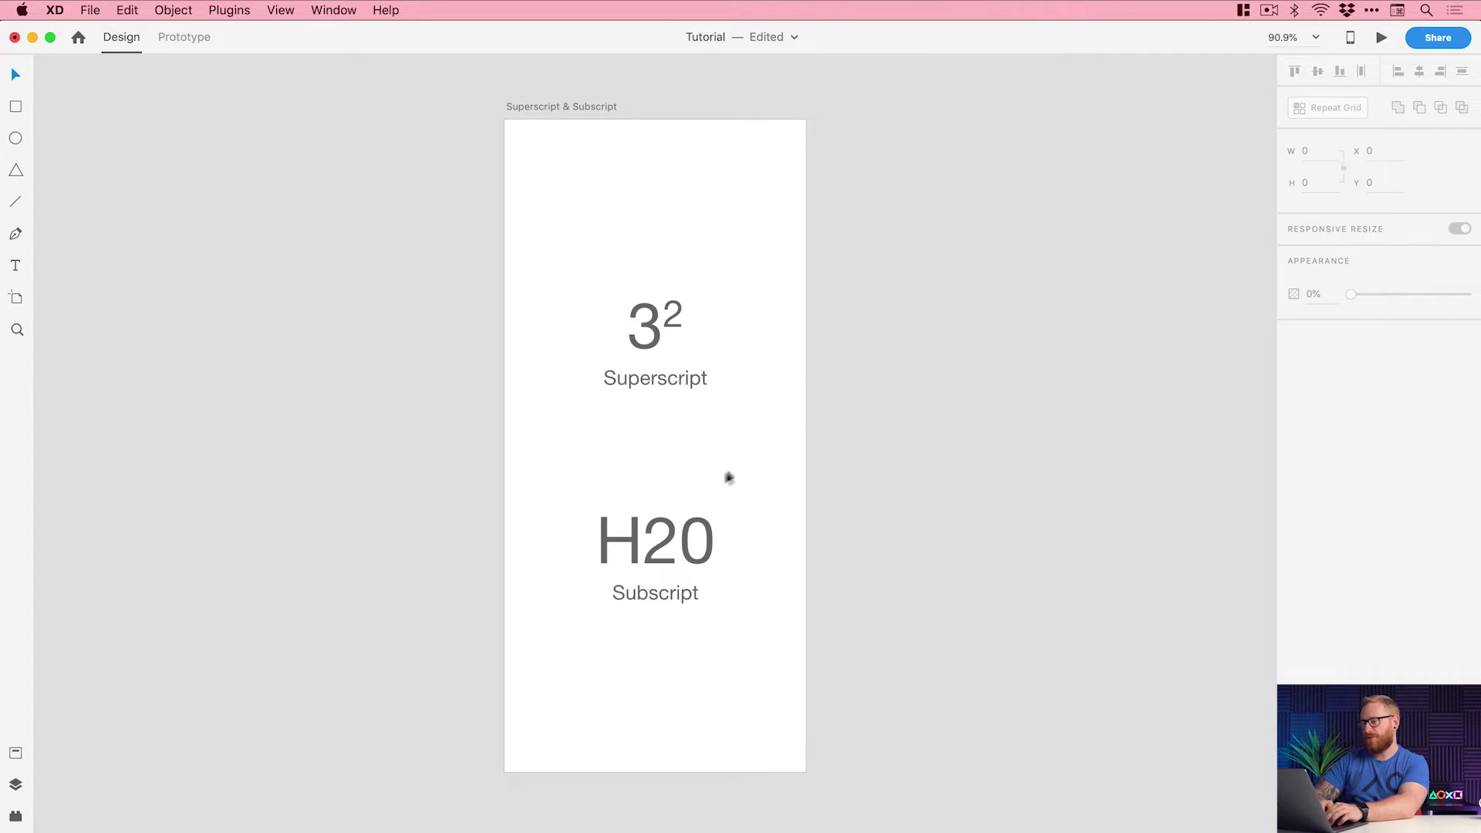
# Select the 2 in H20 and apply Subscript so the text reads H₂0.
pyautogui.doubleClick(663, 532)
pyautogui.click(669, 543)
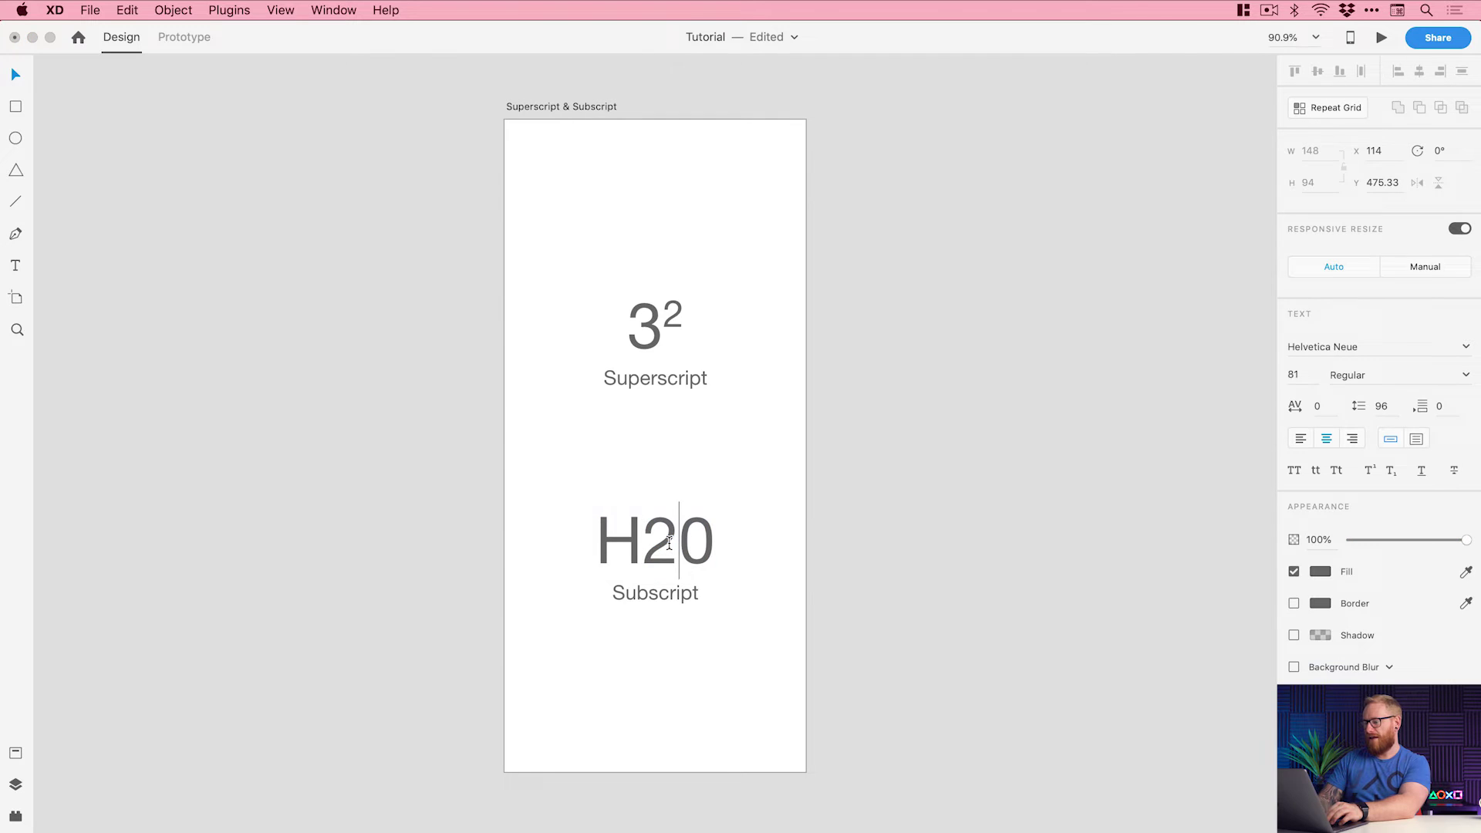
pyautogui.hotkey('shift', 'Left')
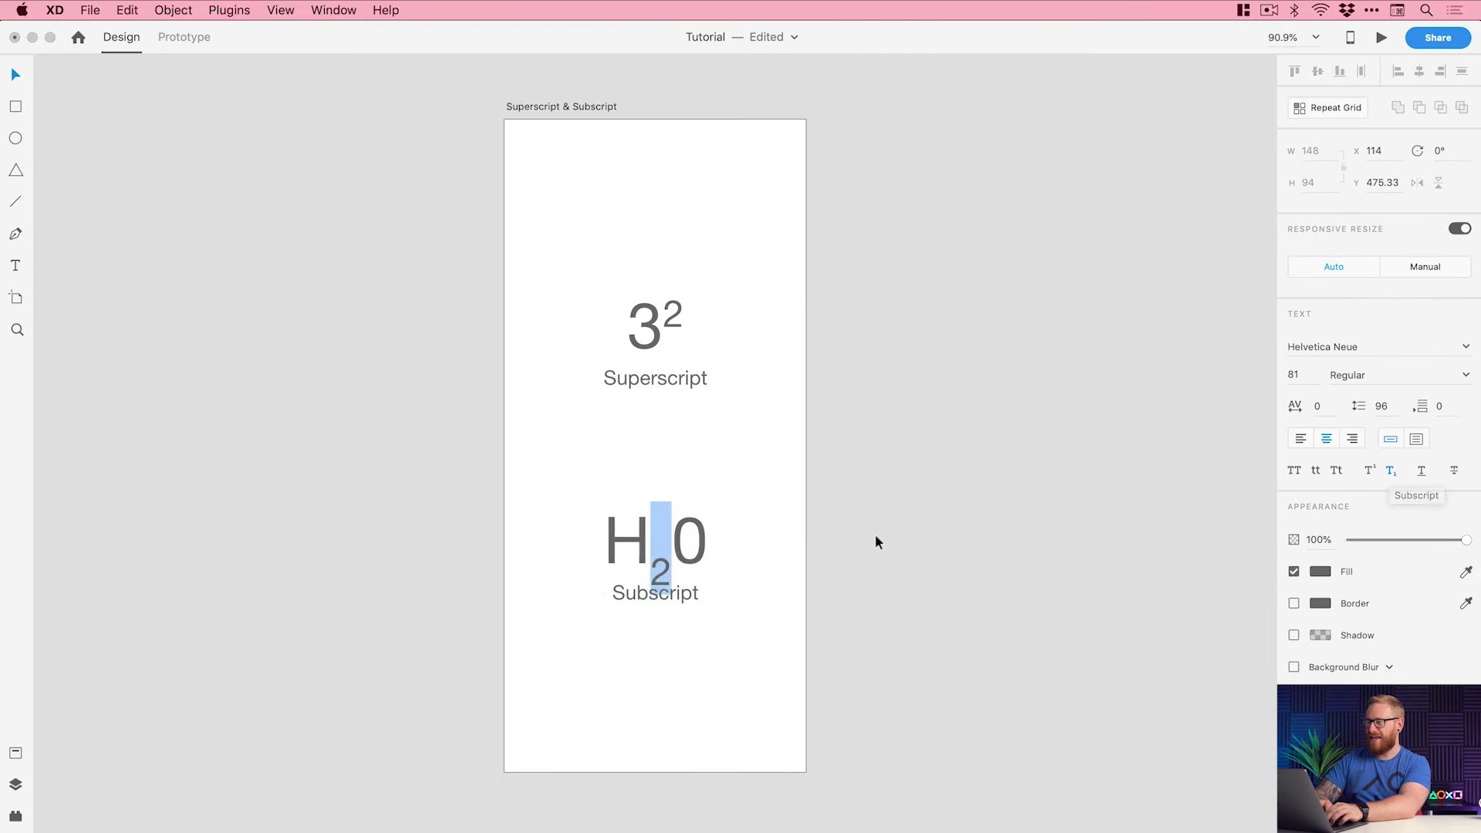
pyautogui.press('Escape')
pyautogui.press('Escape')
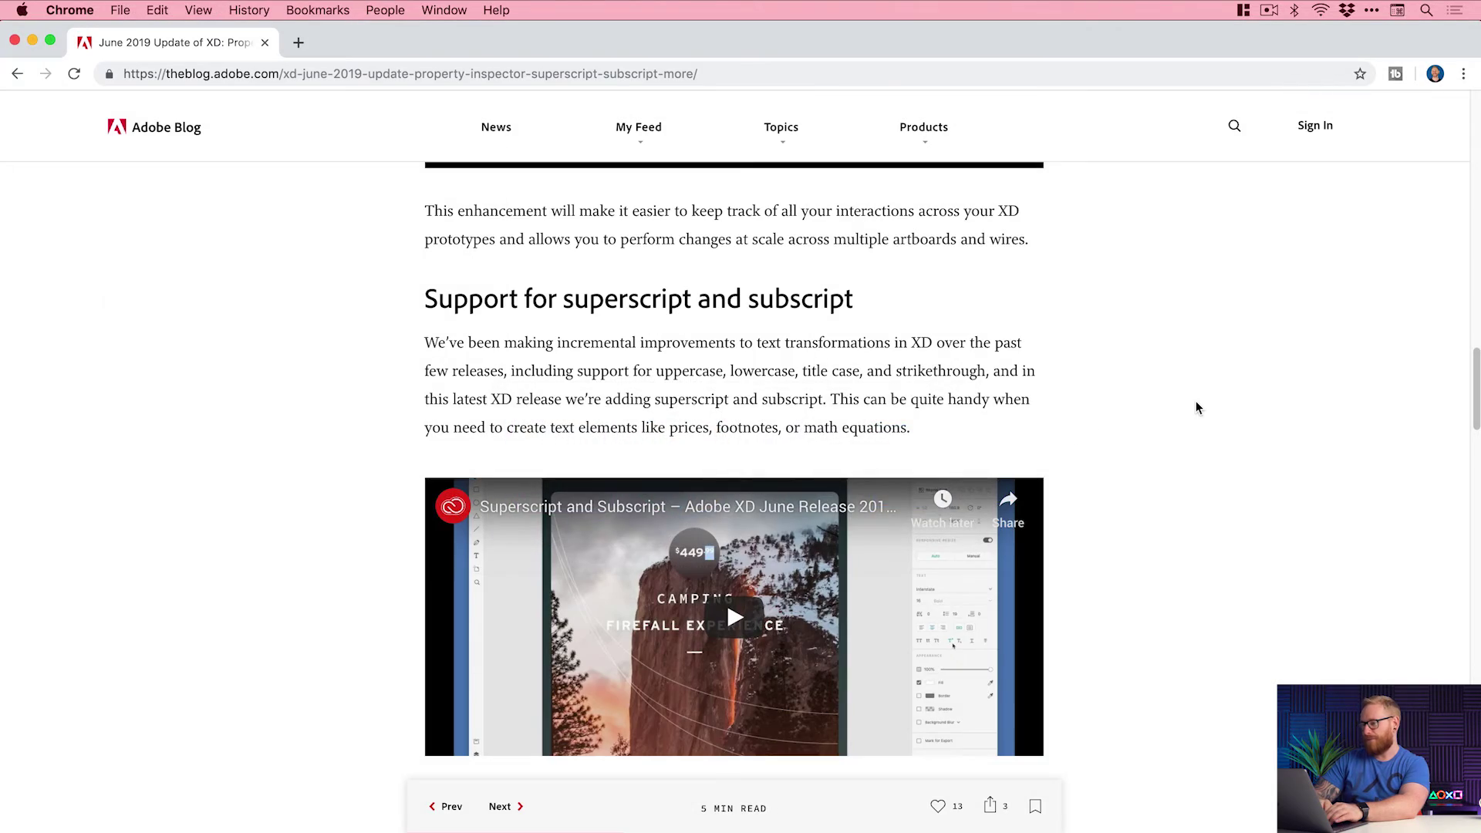
# Scroll the article past XD for Jira Integration 2.0 to 'The Plugins Panel' heading.
pyautogui.scroll(-10, 1195, 403)
pyautogui.scroll(1, 1196, 404)
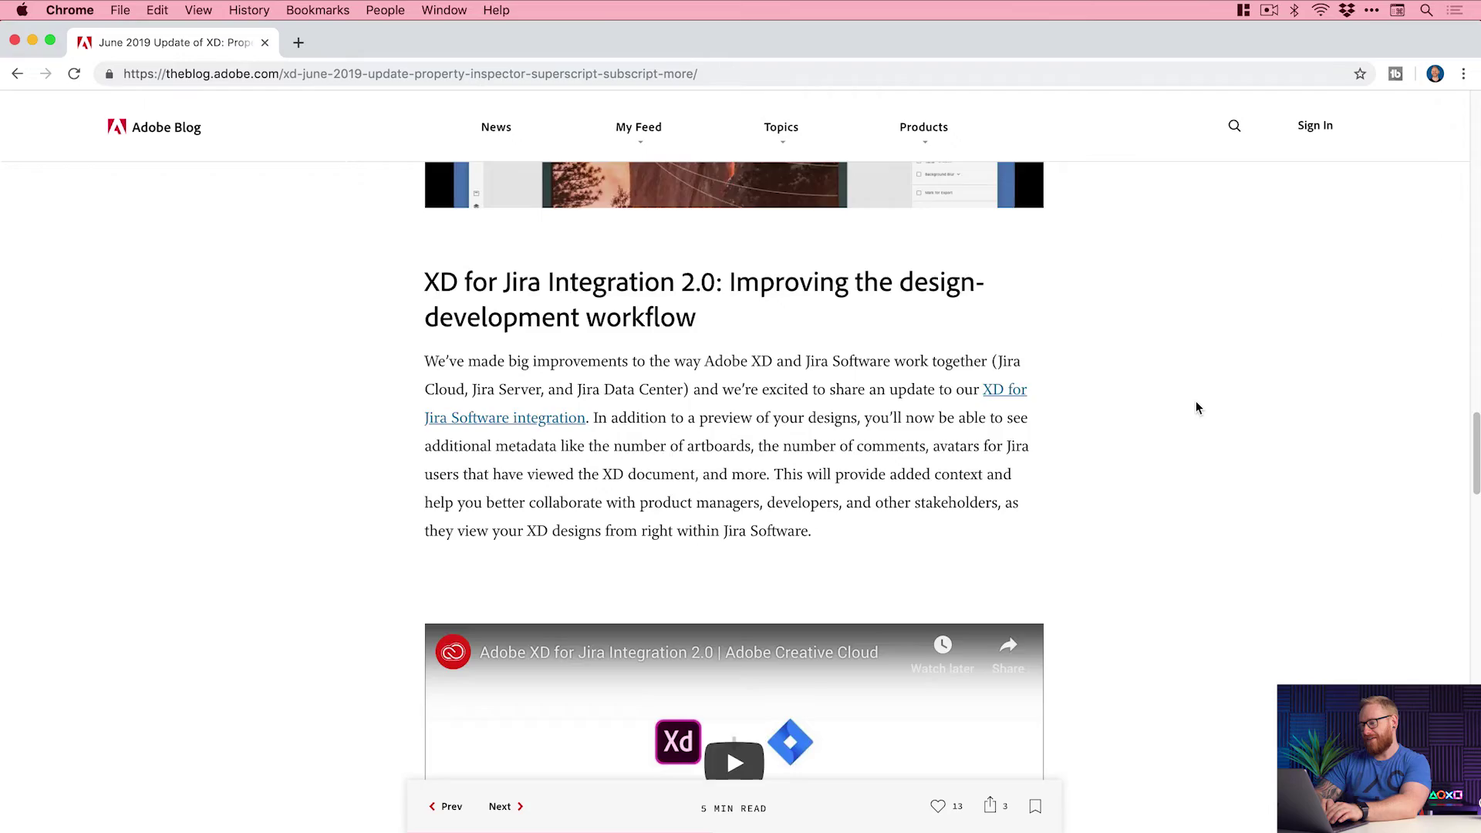
pyautogui.scroll(-12, 1196, 403)
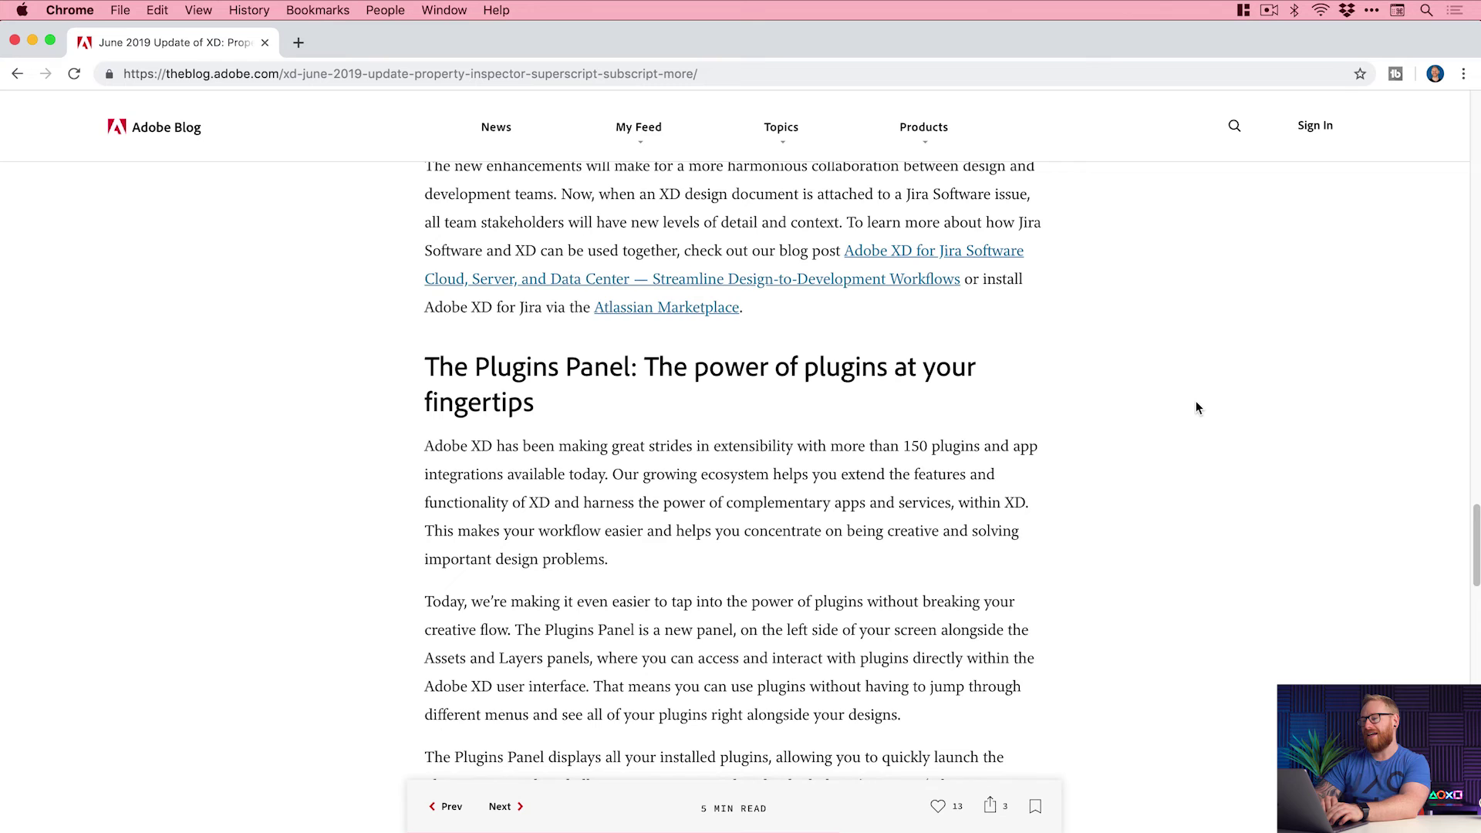
# Delete the 3², H₂0 and Subscript text objects, leaving only the Superscript text selected.
pyautogui.press('super+Tab')
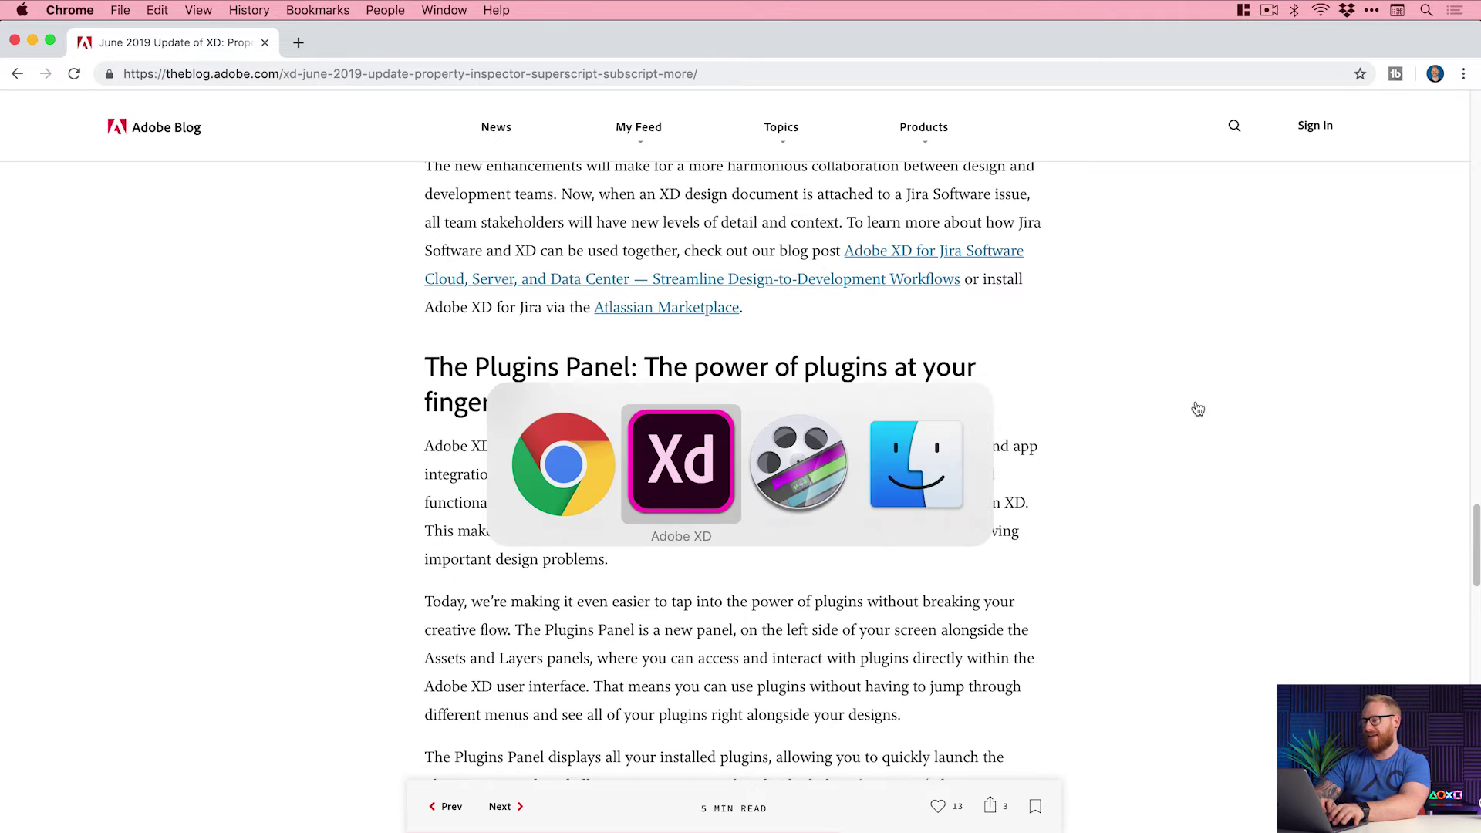
pyautogui.moveTo(361, 241); pyautogui.dragTo(788, 647)
pyautogui.press('Delete')
pyautogui.press('super+z')
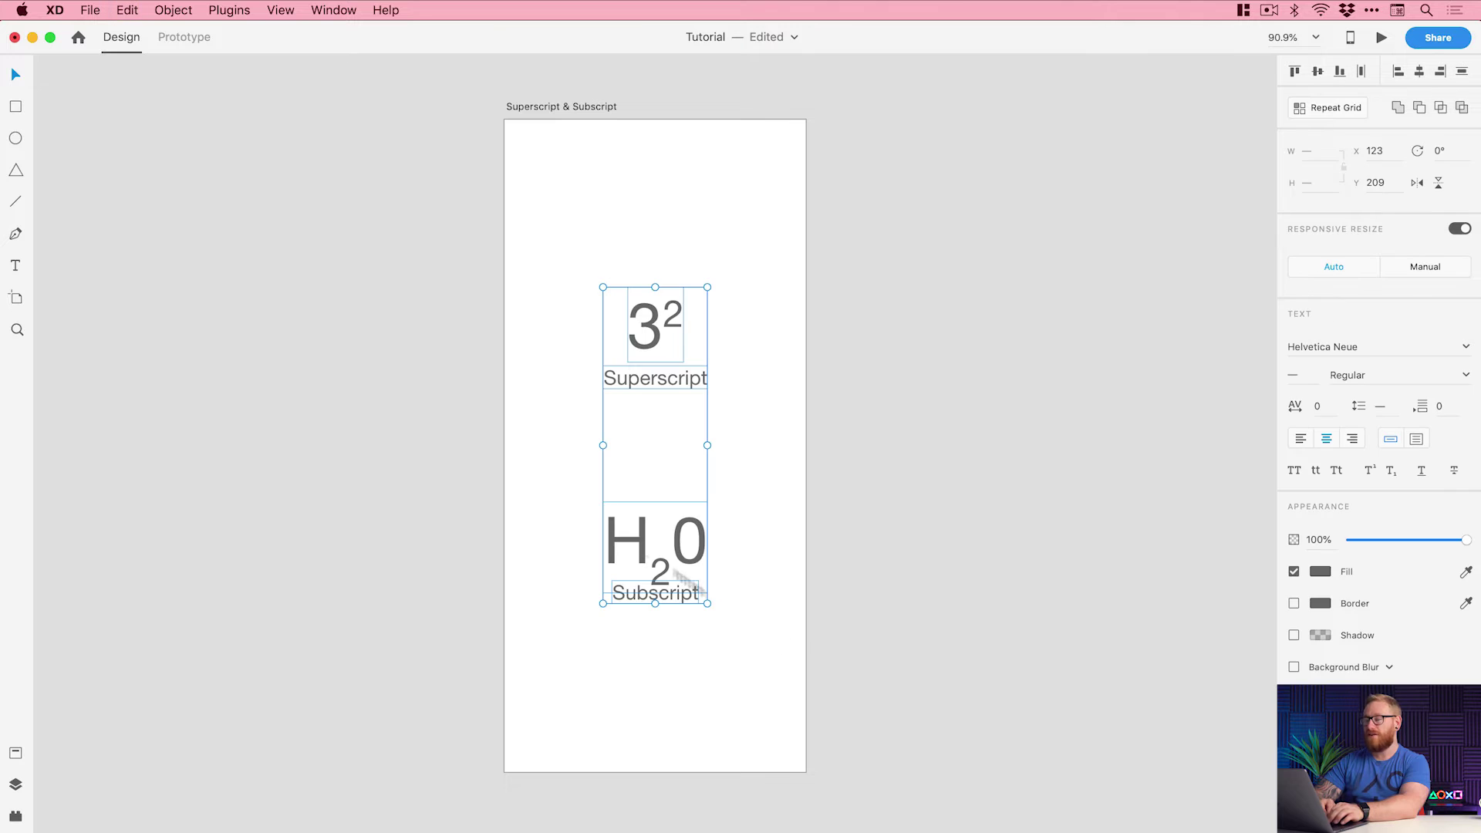
pyautogui.moveTo(442, 306); pyautogui.dragTo(684, 318)
pyautogui.press('Delete')
pyautogui.moveTo(424, 510); pyautogui.dragTo(704, 595)
pyautogui.press('Delete')
pyautogui.click(654, 386)
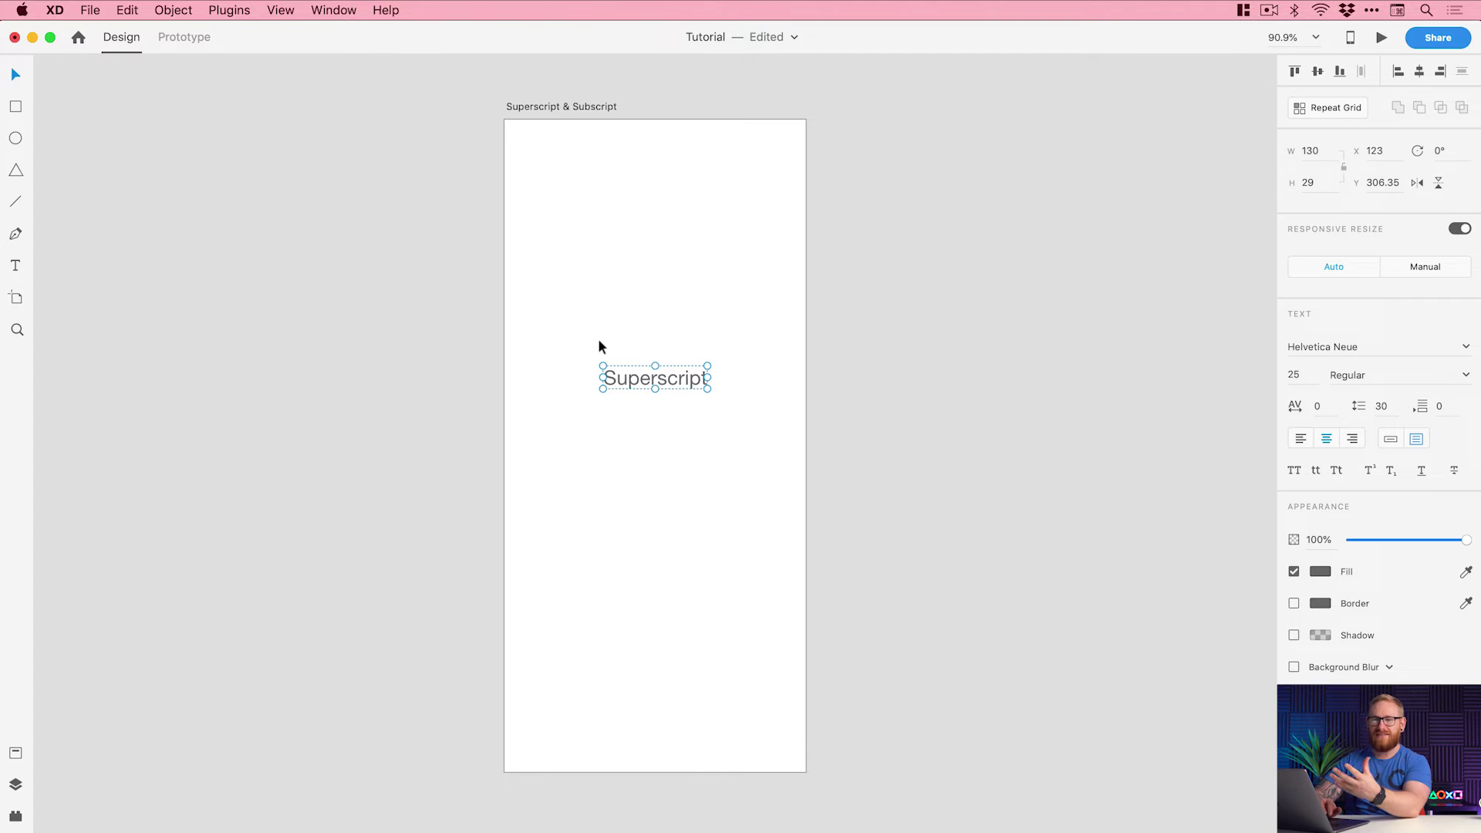
# Browse the installed plugins in the Plugins menu and close it without running one.
pyautogui.click(229, 10)
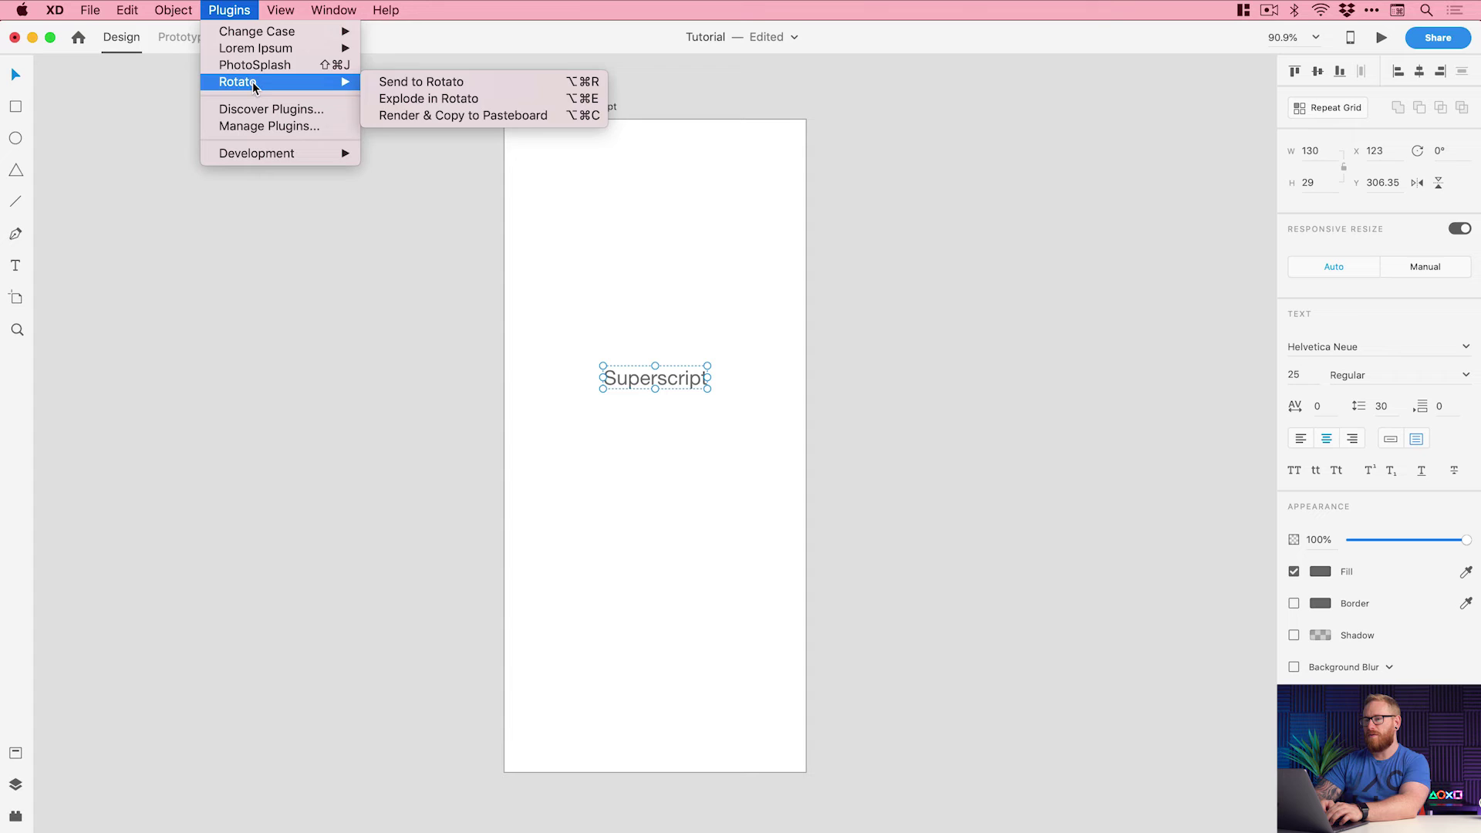
pyautogui.moveTo(258, 55)
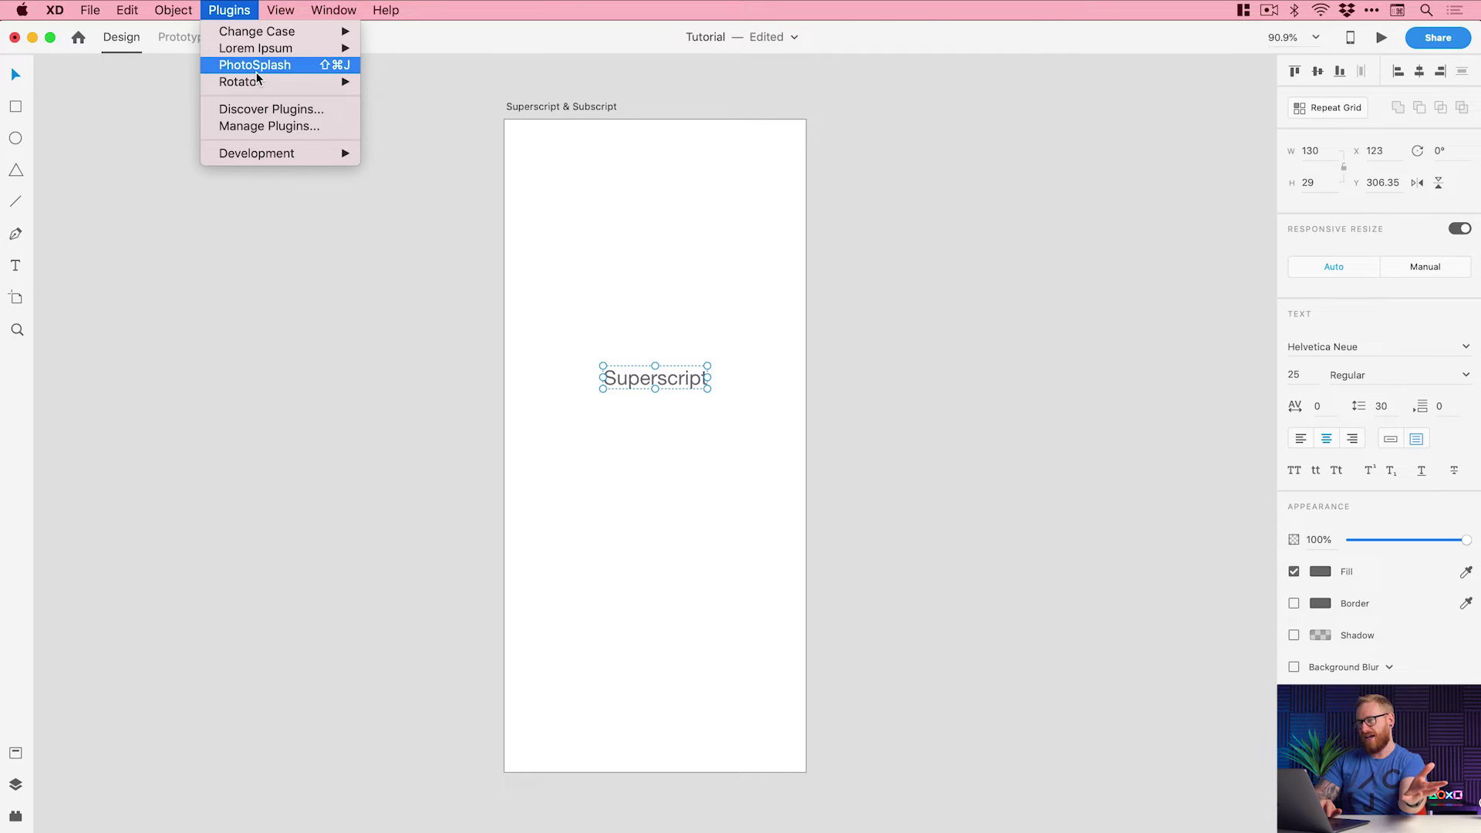
pyautogui.click(245, 182)
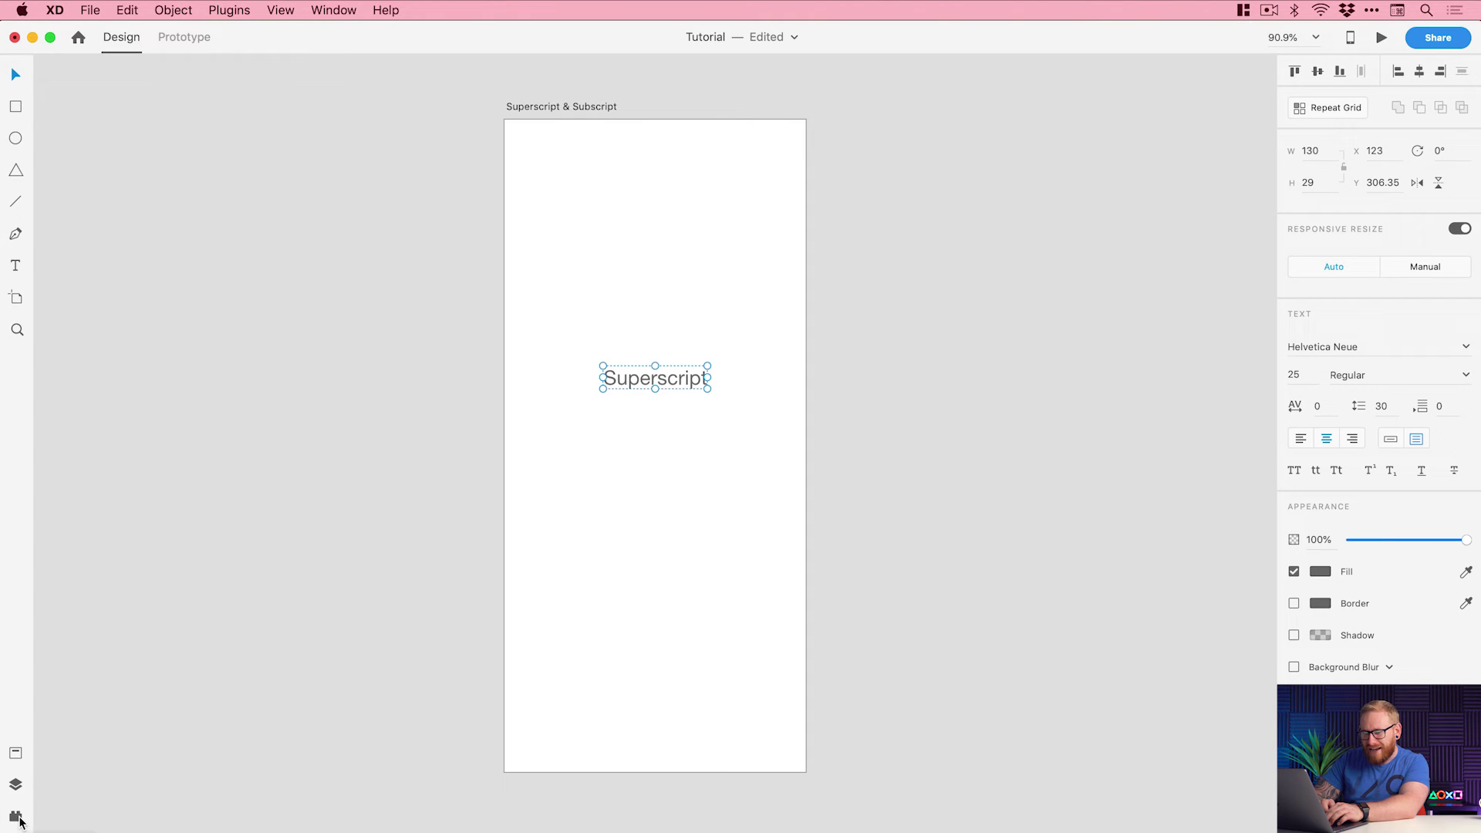
# Open the Plugins panel, recentre the artboard, and expand Lorem Ipsum's commands for the Superscript text.
pyautogui.click(38, 802)
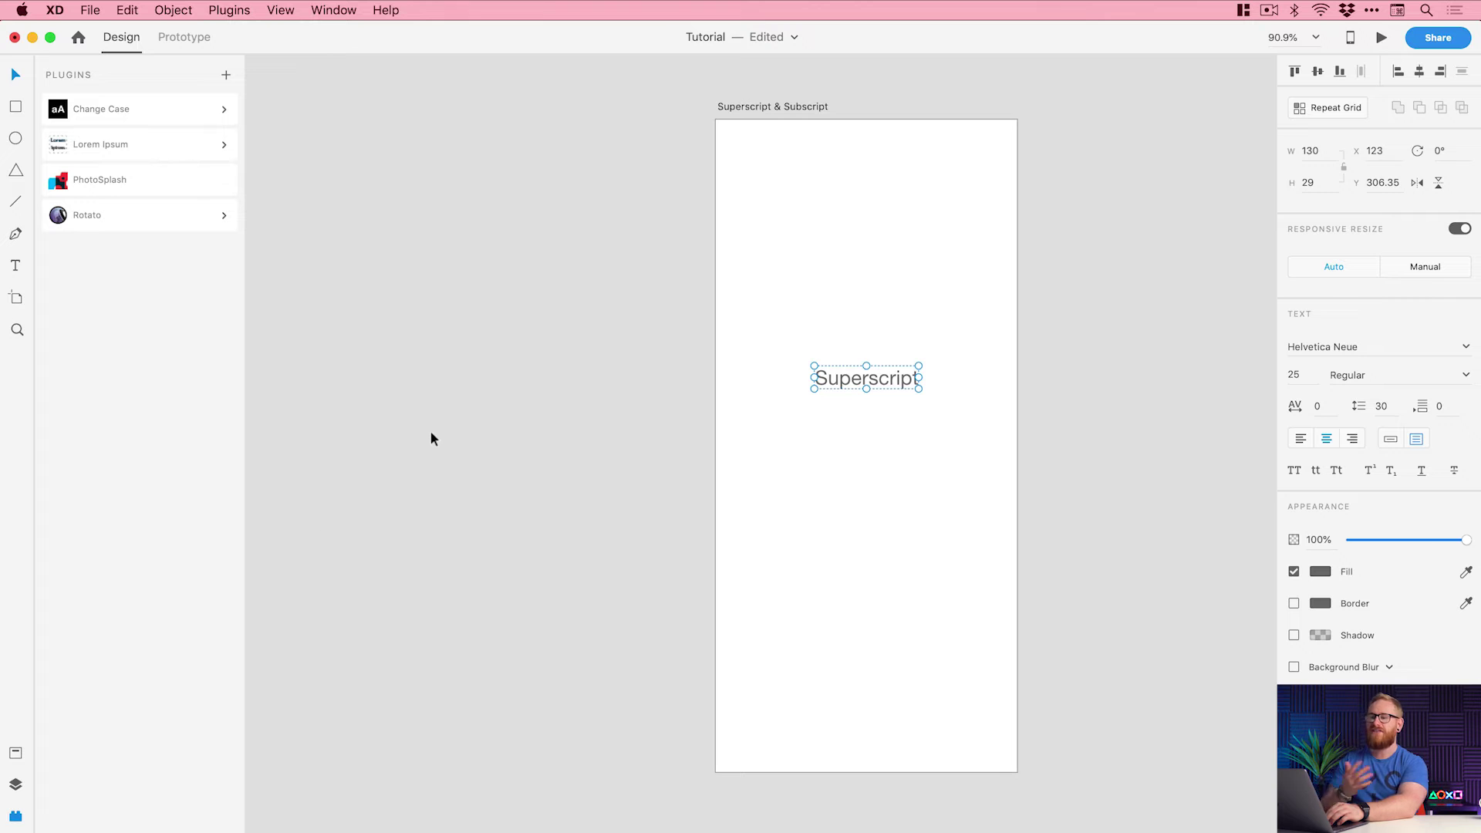
pyautogui.press('super+0')
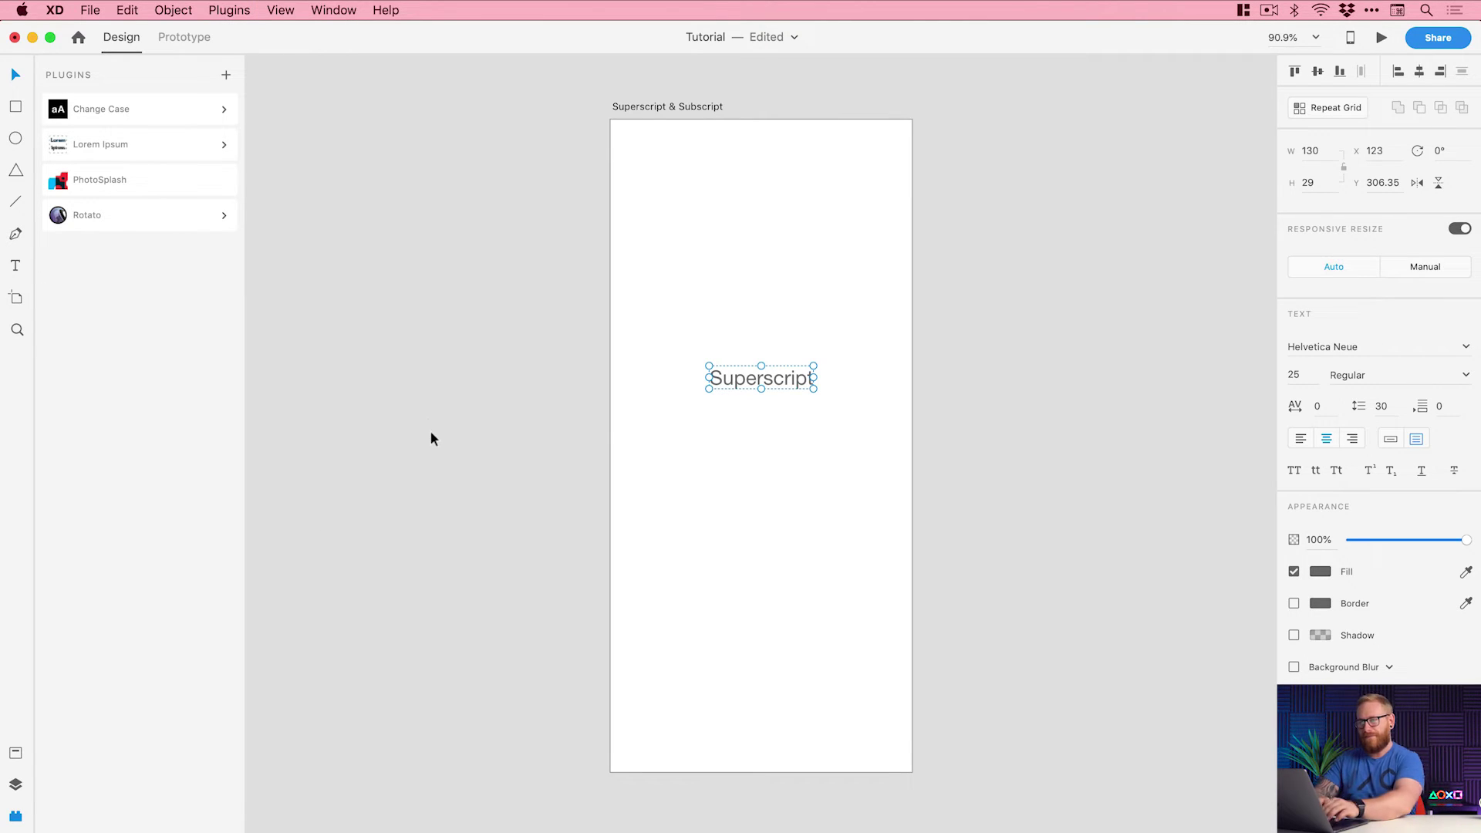
pyautogui.doubleClick(736, 378)
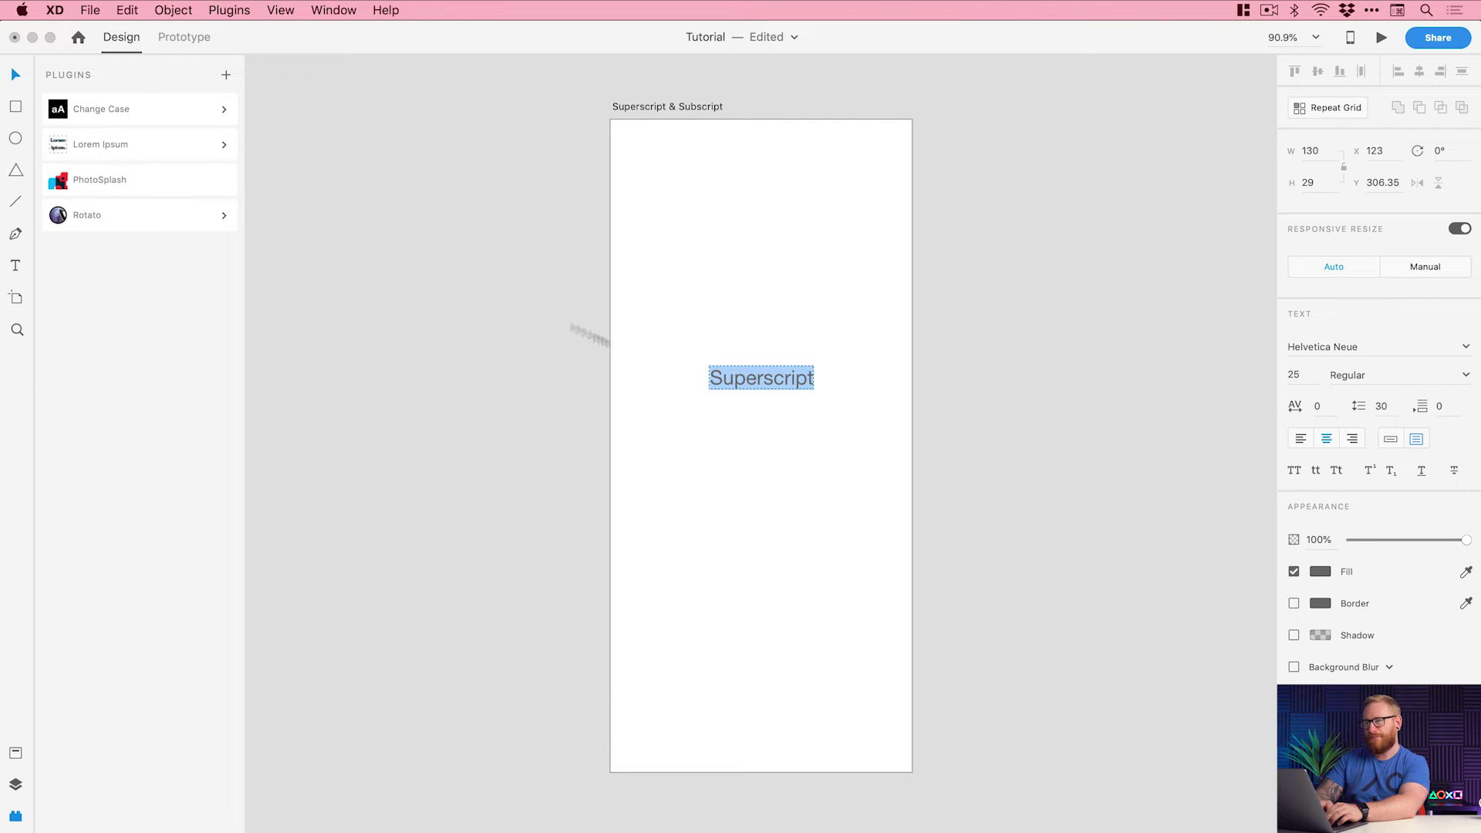
pyautogui.click(213, 146)
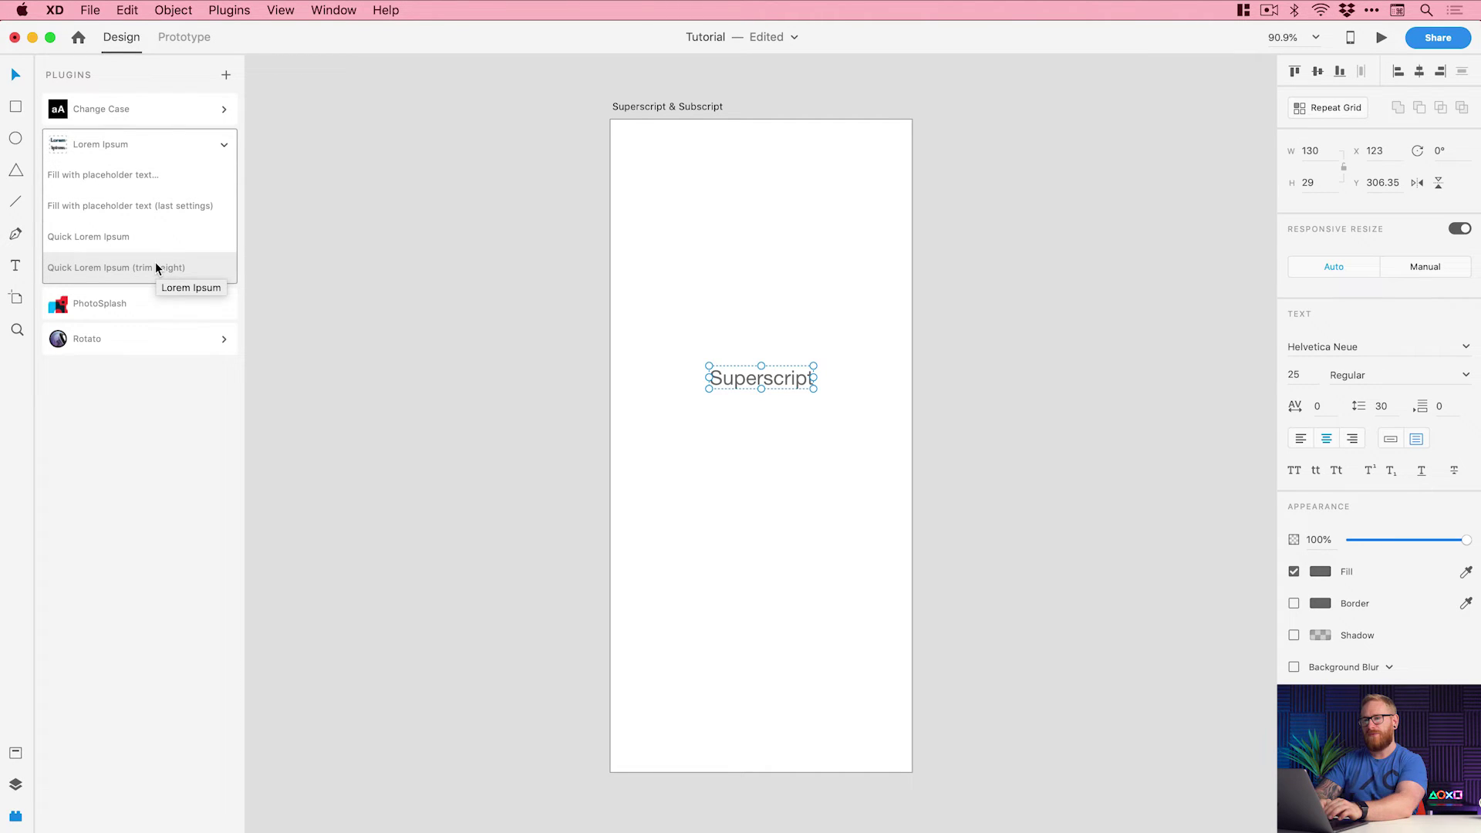
# Check the Plugins menu and open the placeholder text fill settings, then cancel them.
pyautogui.click(242, 8)
pyautogui.moveTo(265, 49)
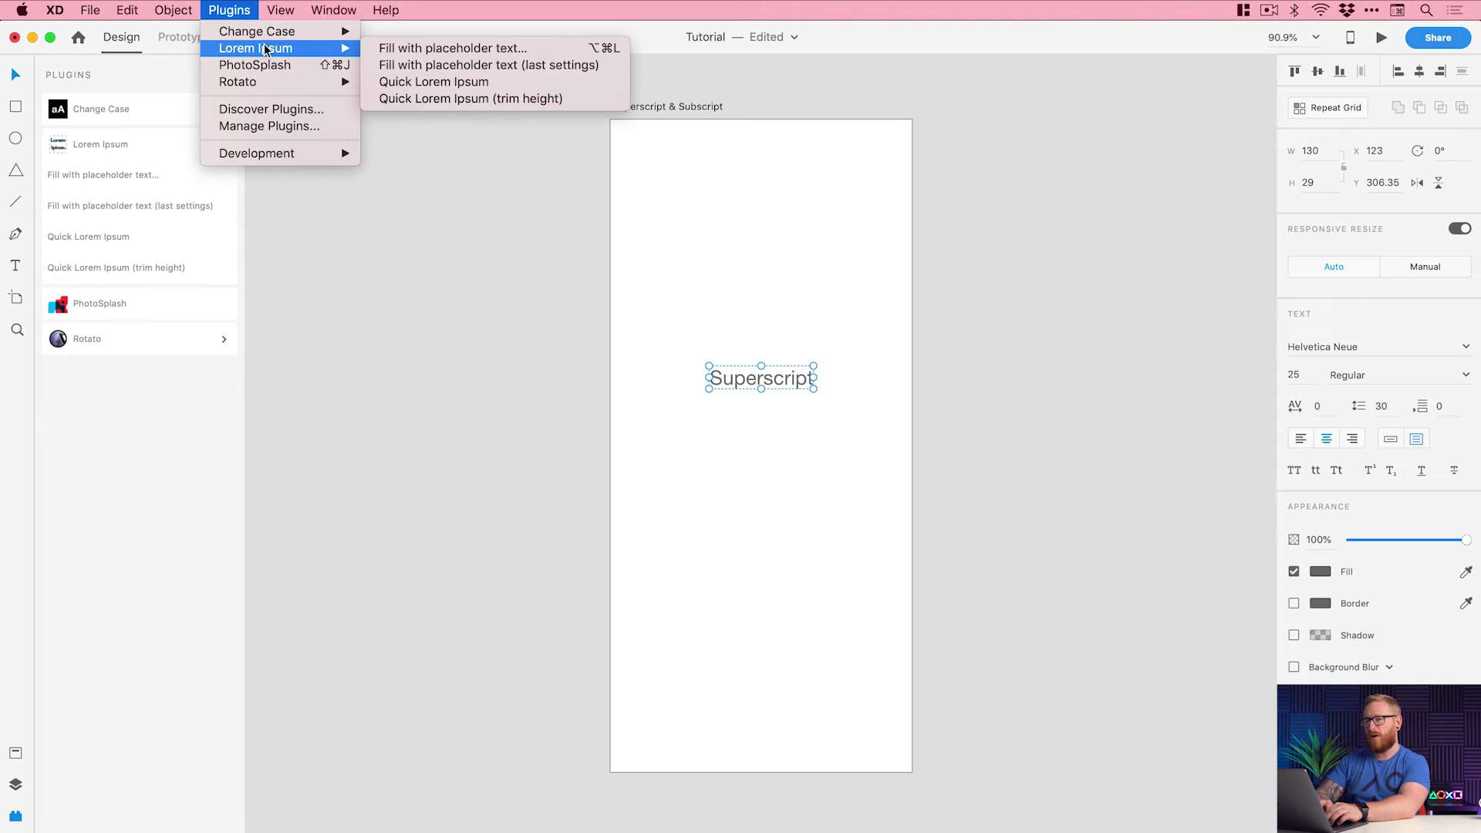
pyautogui.click(115, 174)
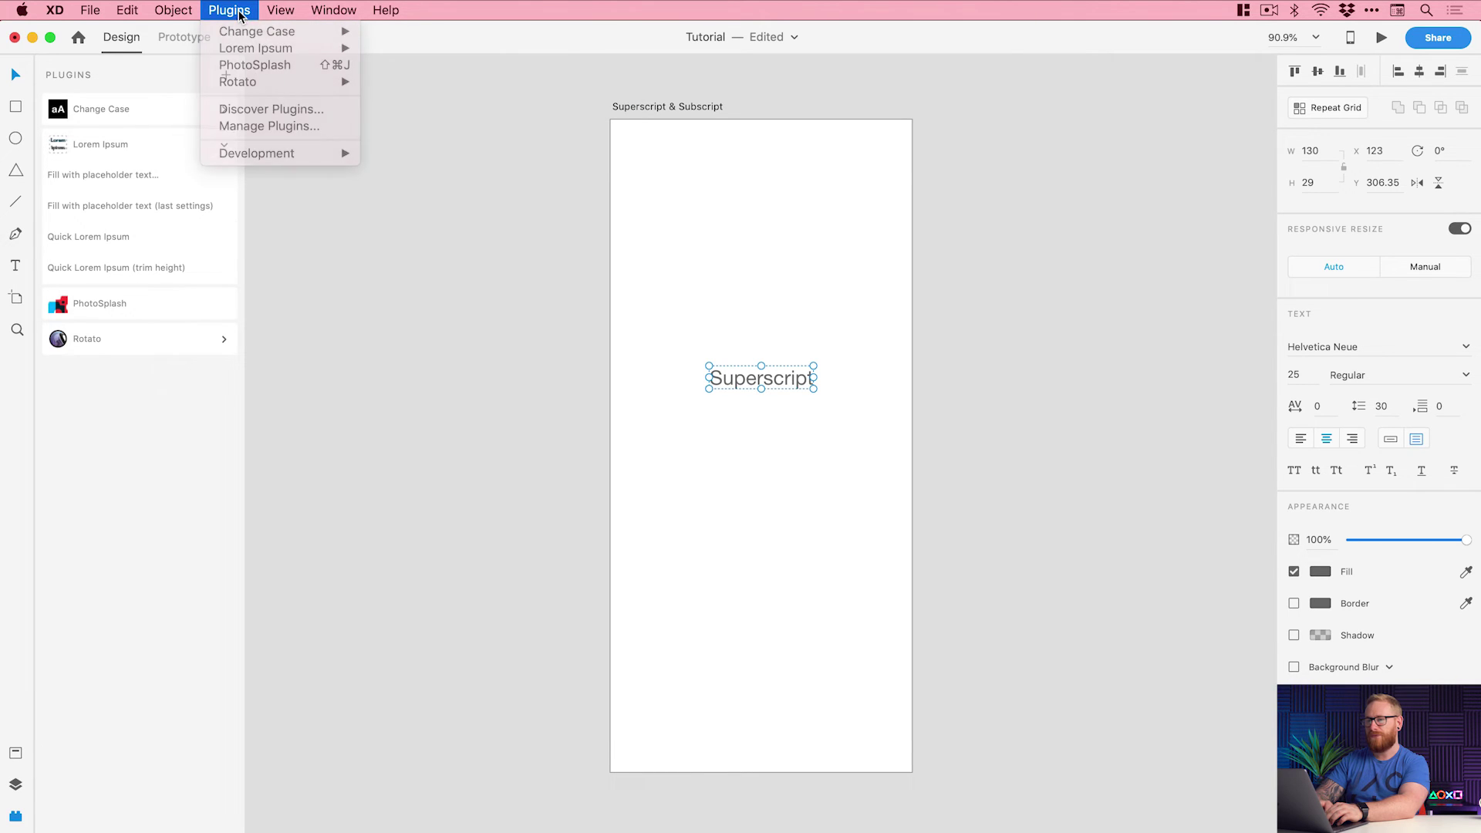
pyautogui.click(131, 175)
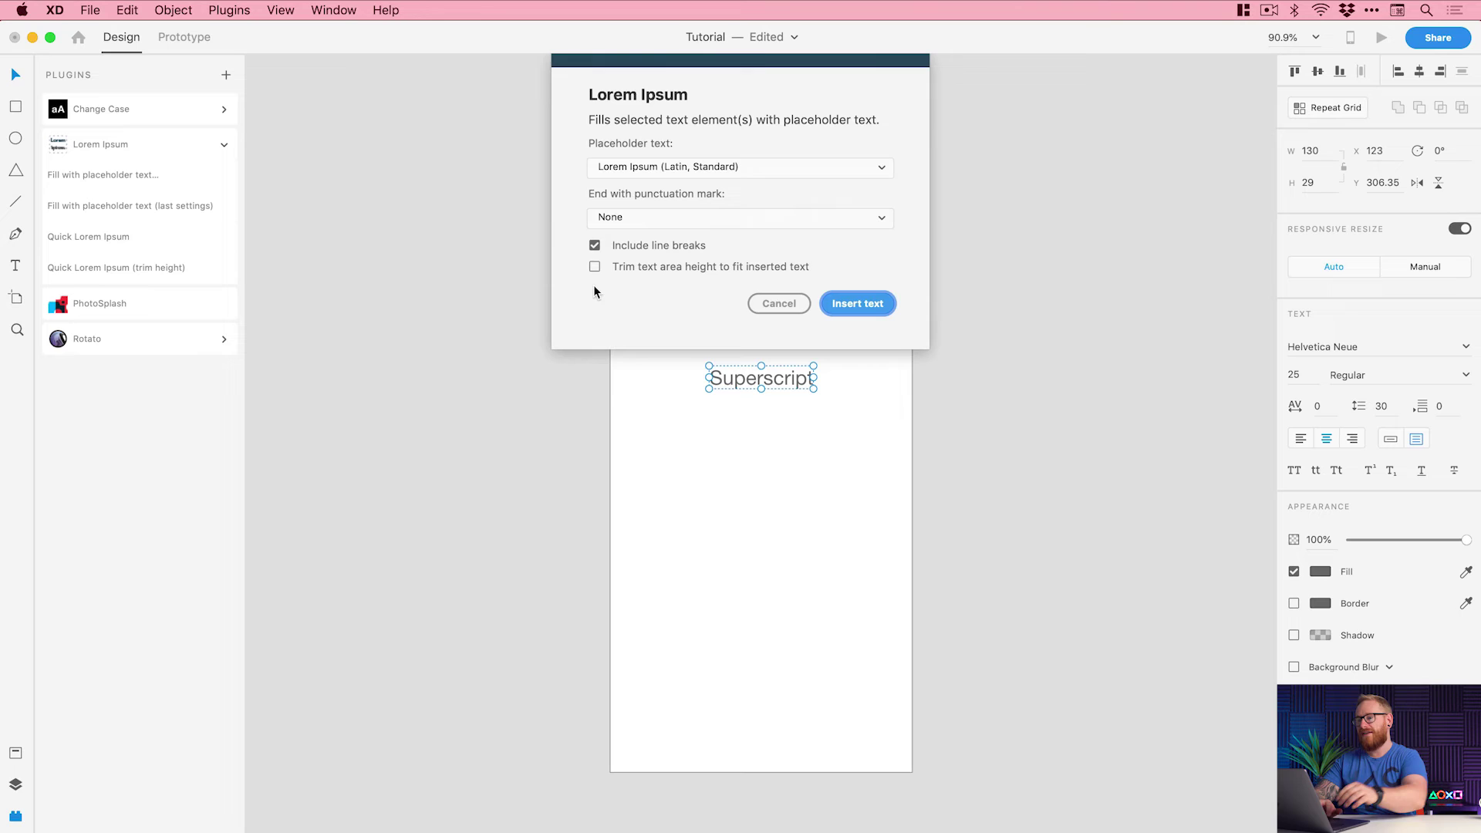
pyautogui.press('Escape')
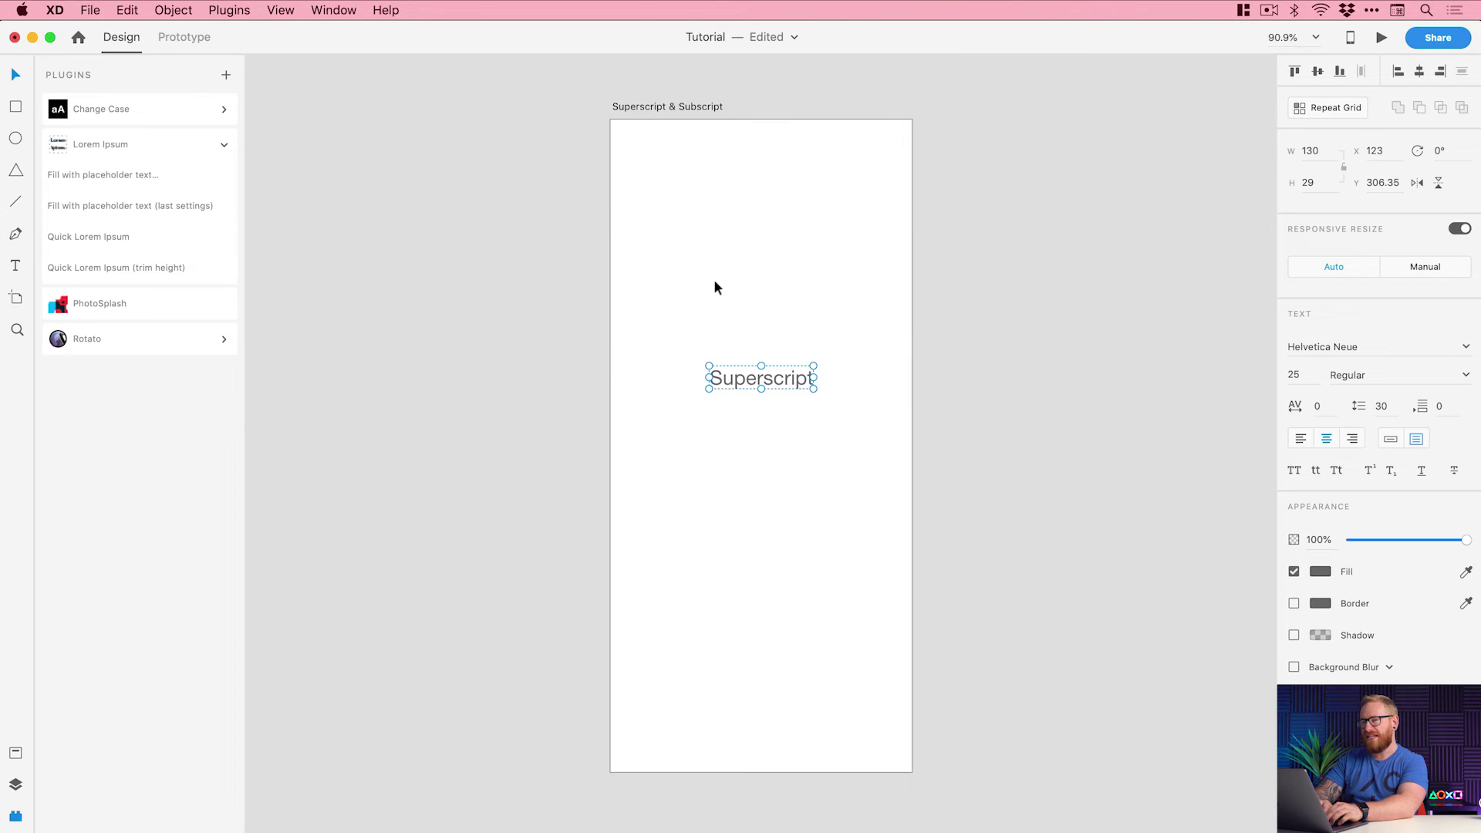
# Replace Superscript with lorem ipsum paragraphs in a ~319×337 centred box, and open All Plugins.
pyautogui.doubleClick(734, 382)
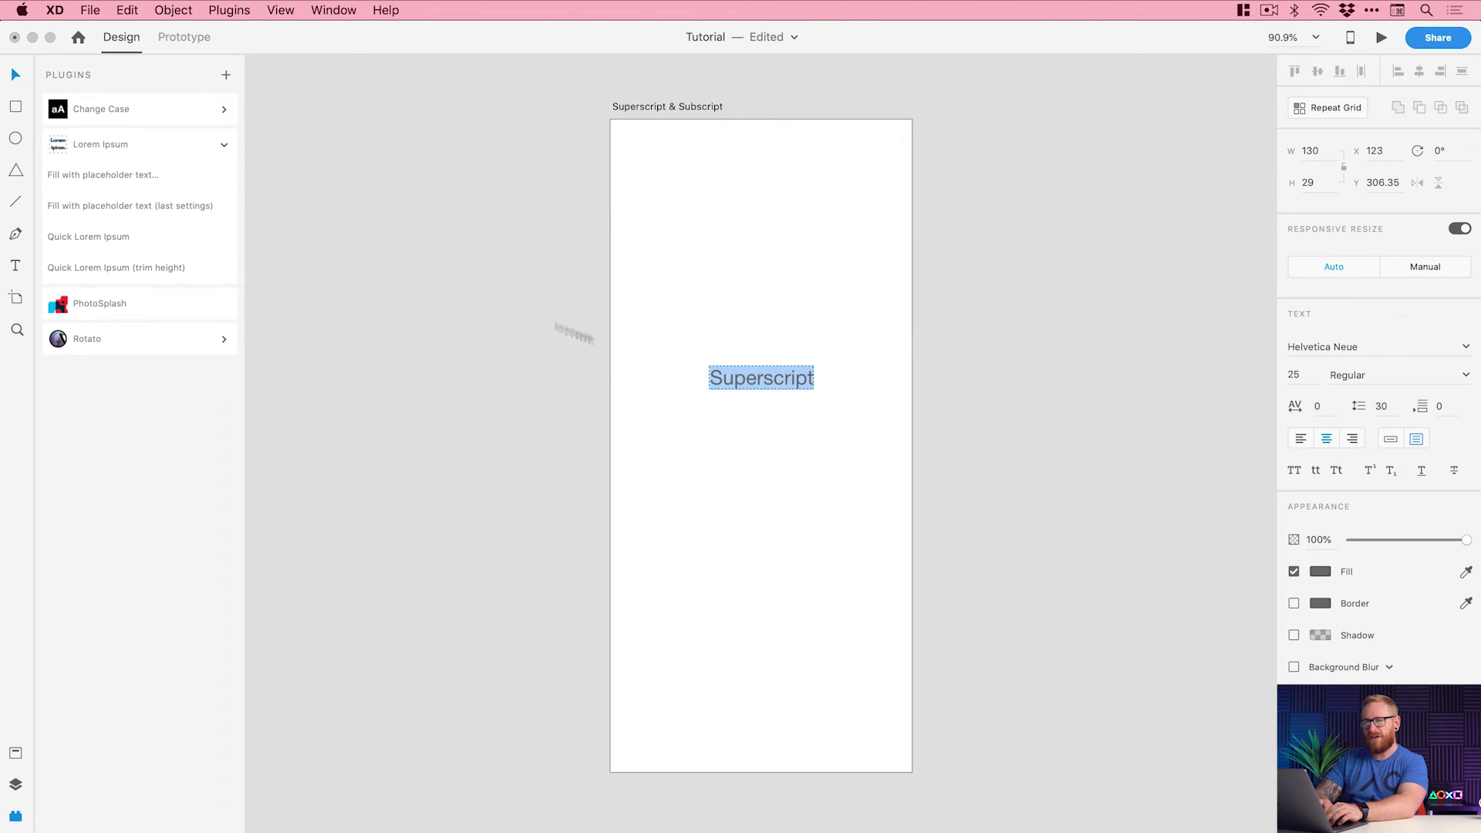
pyautogui.click(172, 205)
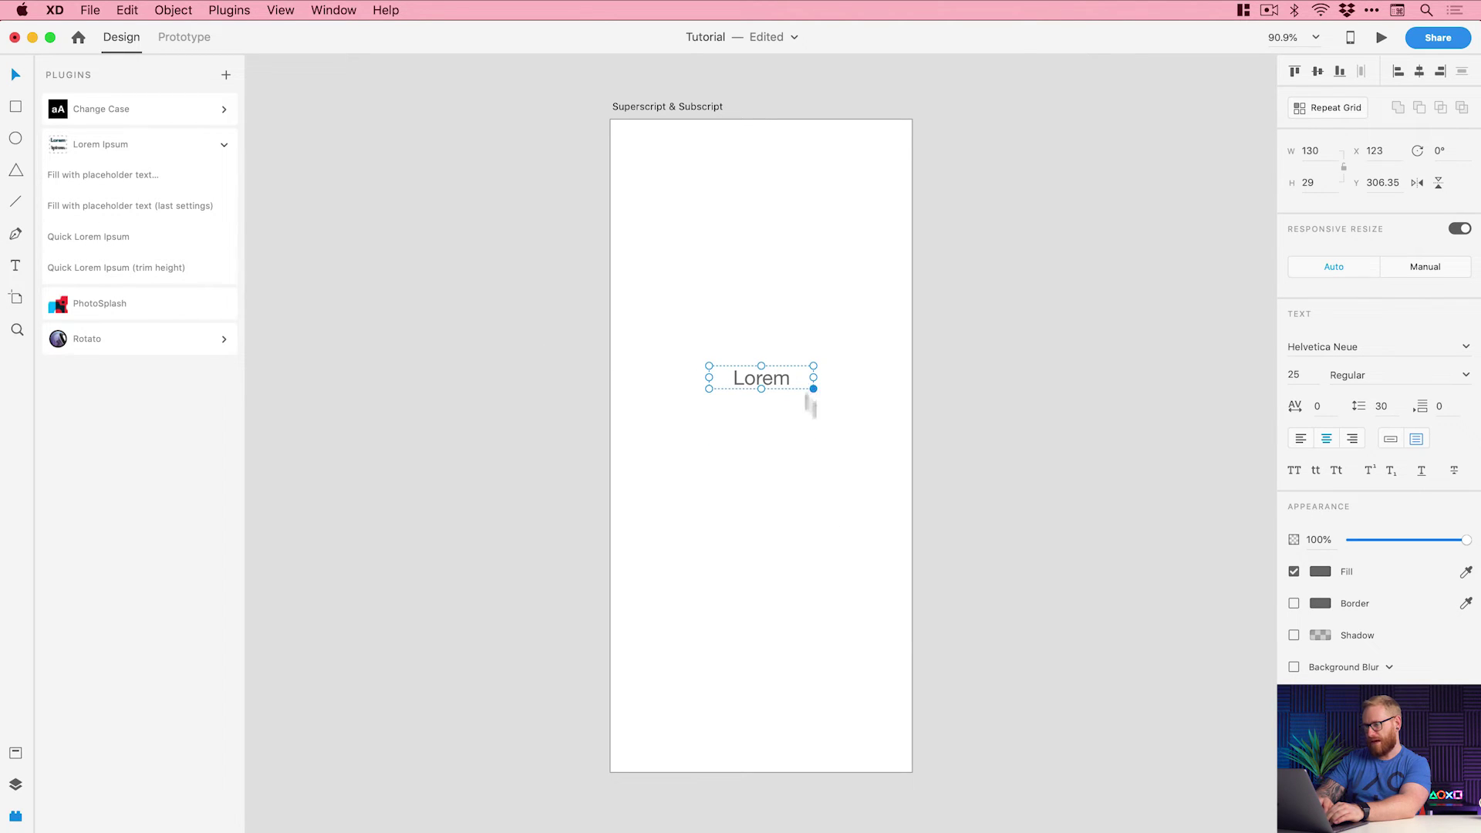
pyautogui.moveTo(813, 389); pyautogui.dragTo(965, 634)
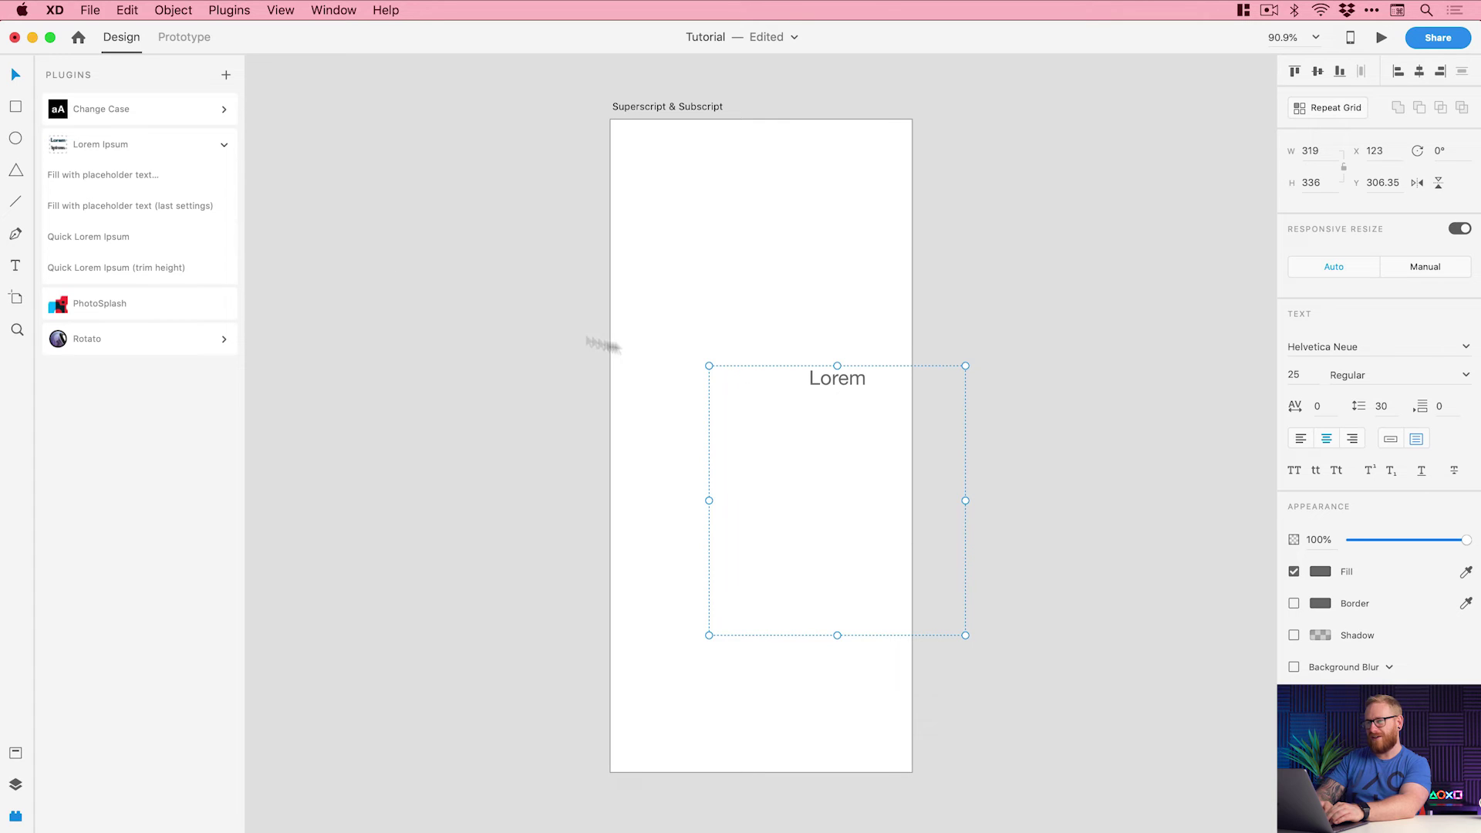
pyautogui.click(146, 214)
pyautogui.moveTo(820, 476); pyautogui.dragTo(769, 389)
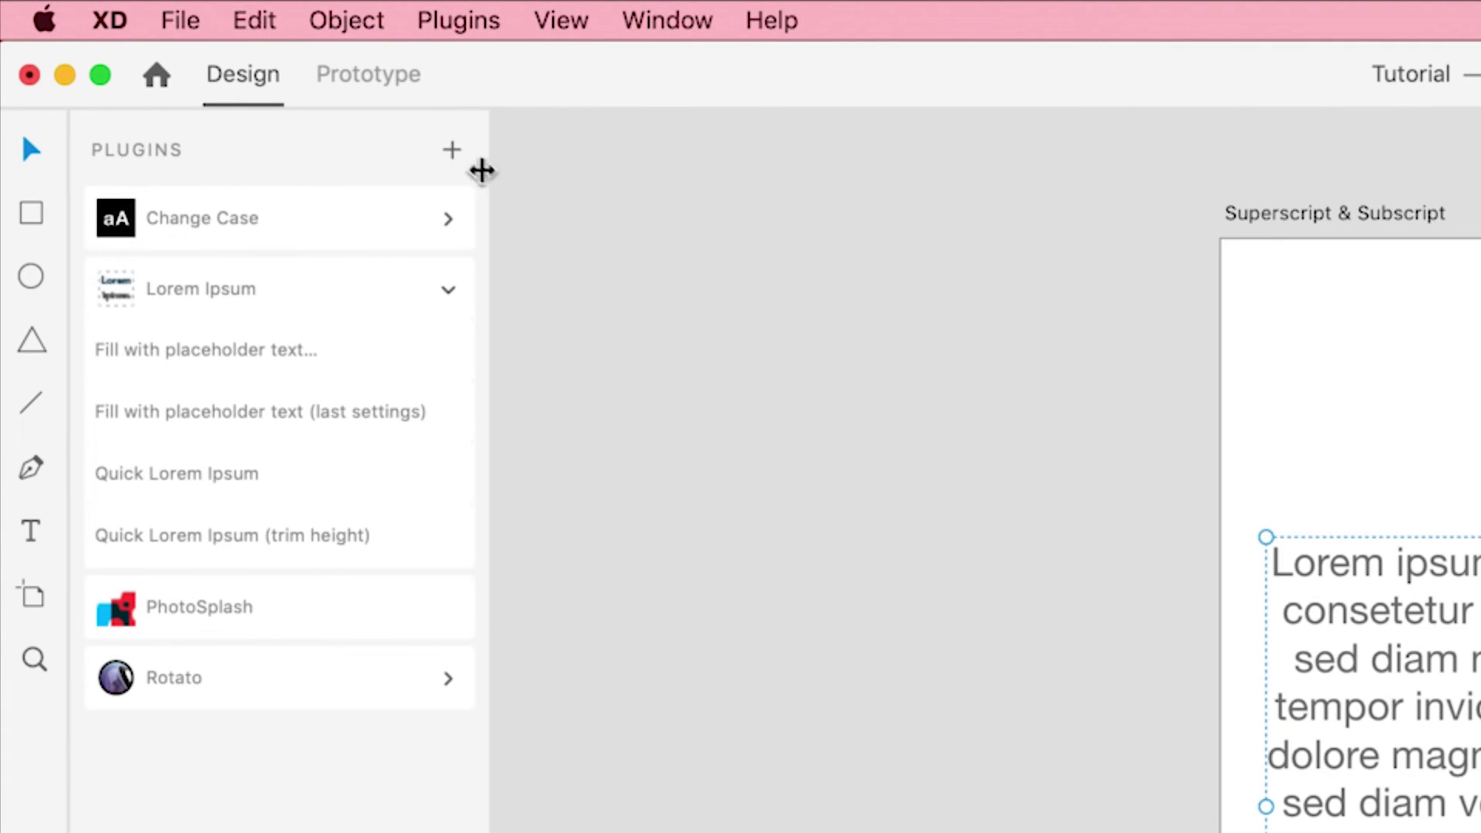
pyautogui.click(452, 151)
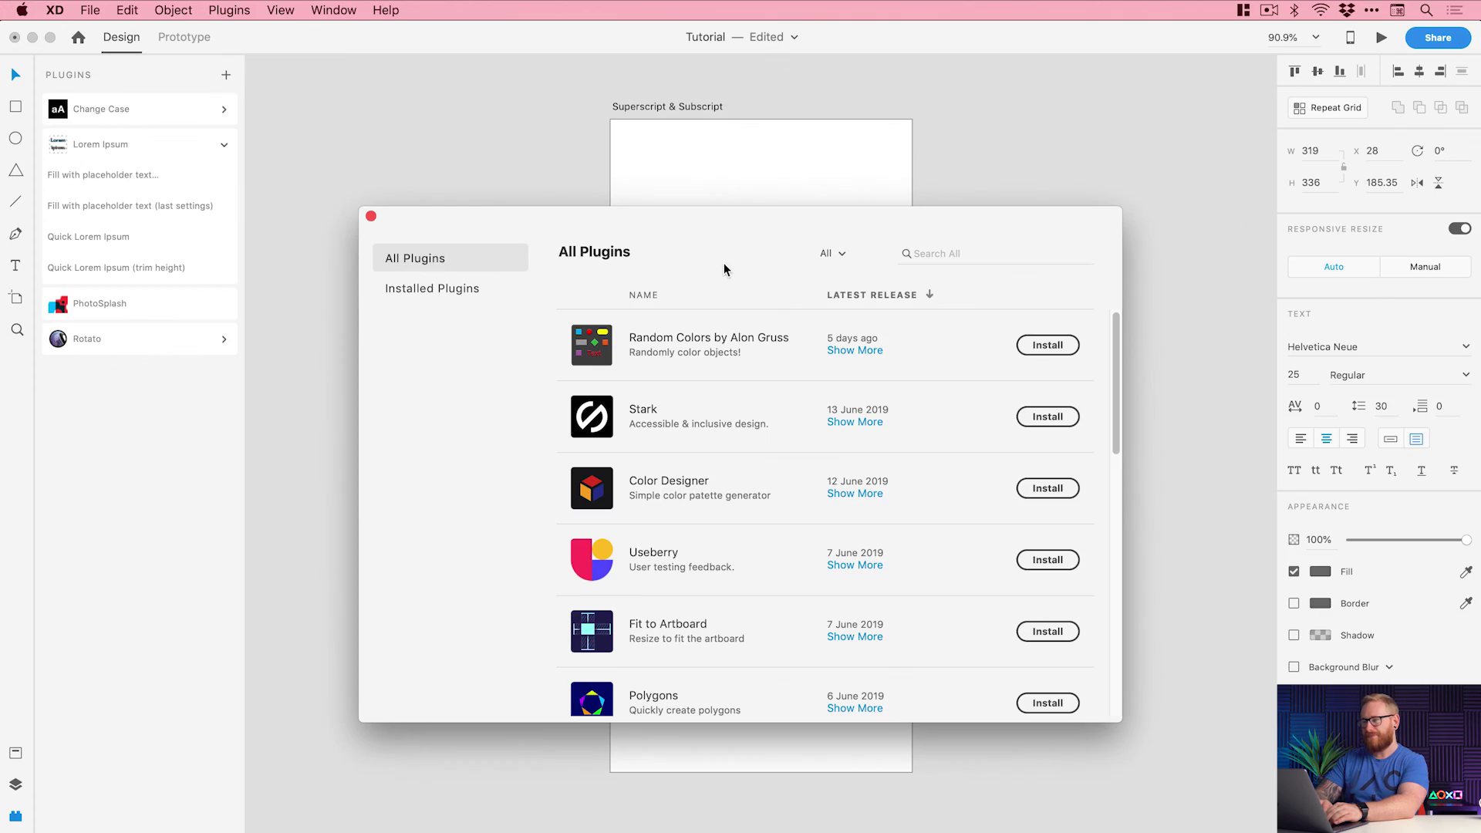